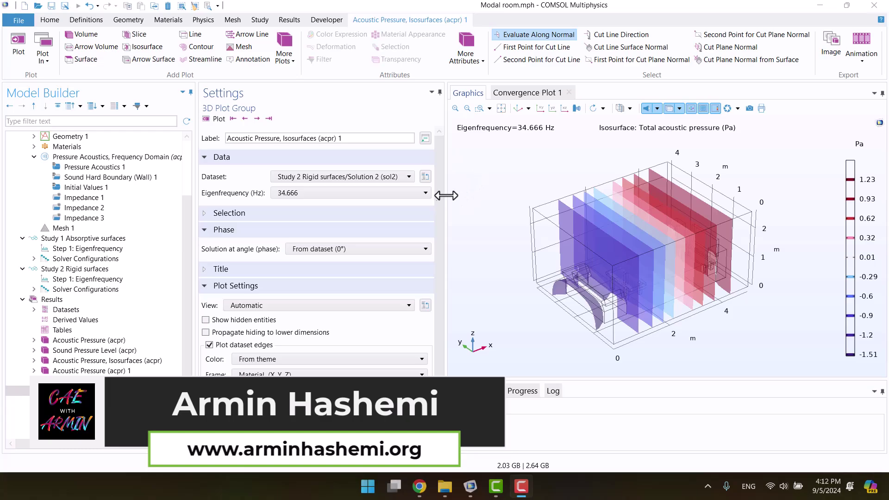
Check the eigenfrequency list and inspect the Impedance 1, 2 and 3 boundary conditions
left_click(326, 194)
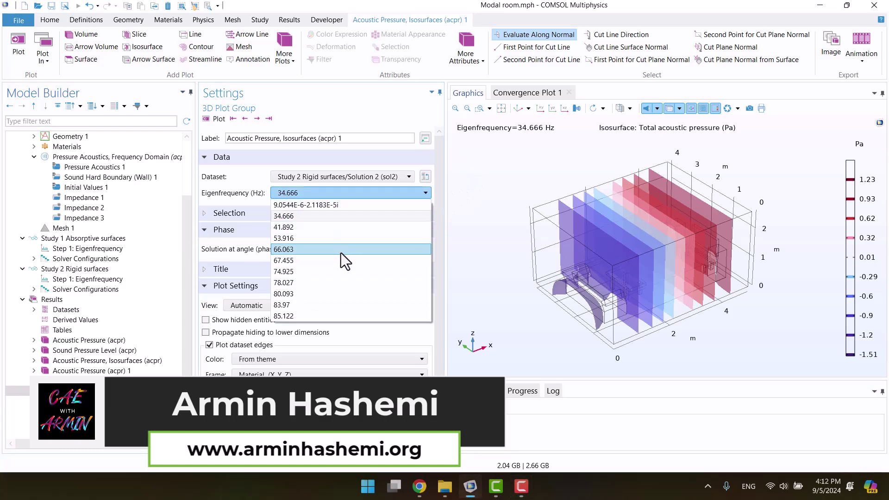
left_click(521, 276)
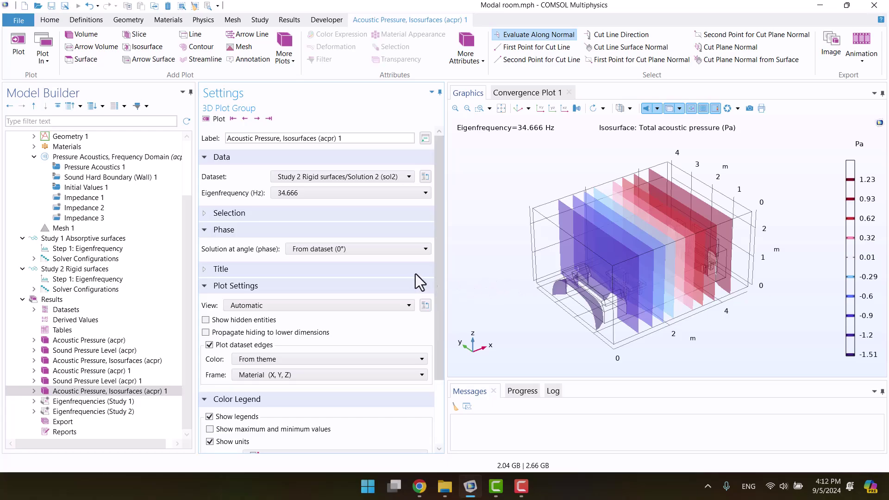
left_click(82, 198)
left_click(84, 207)
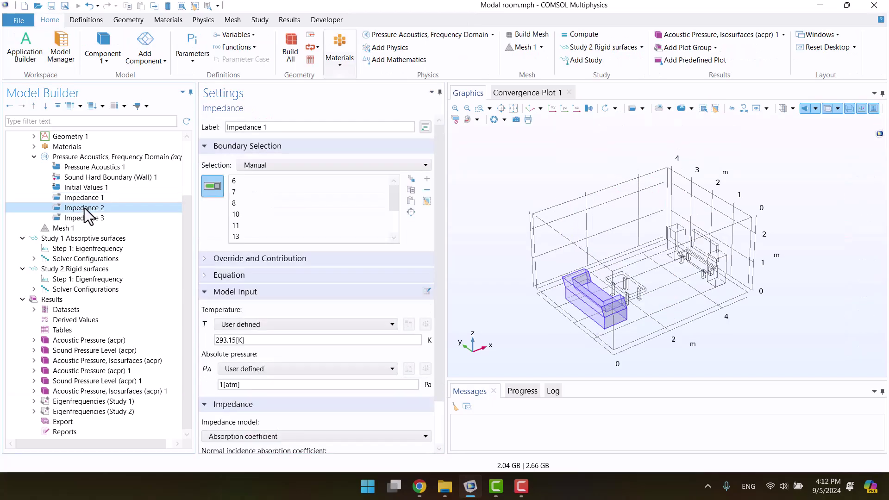
left_click(84, 218)
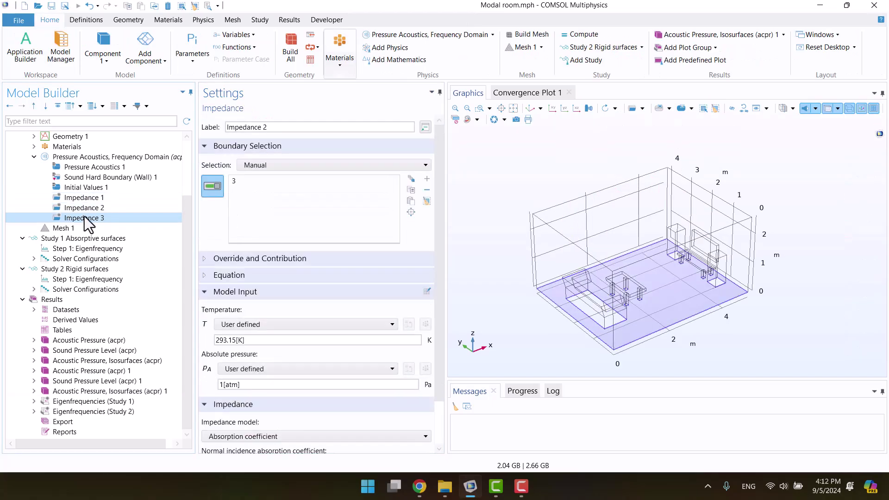
left_click(485, 239)
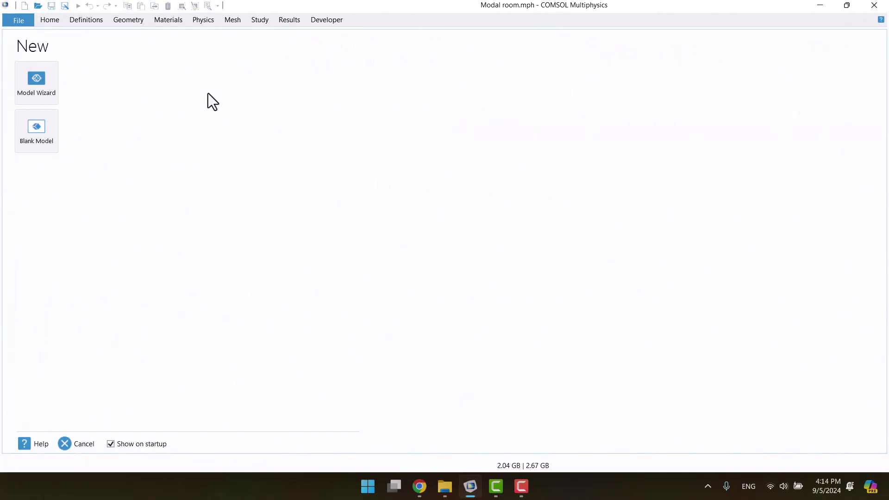
Start a new 3D model with Pressure Acoustics, Frequency Domain (acpr) physics
left_click(43, 87)
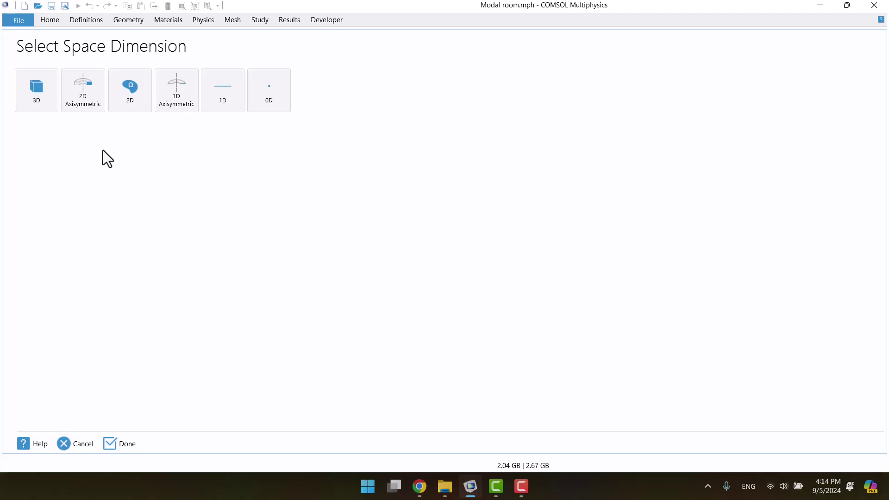
left_click(38, 104)
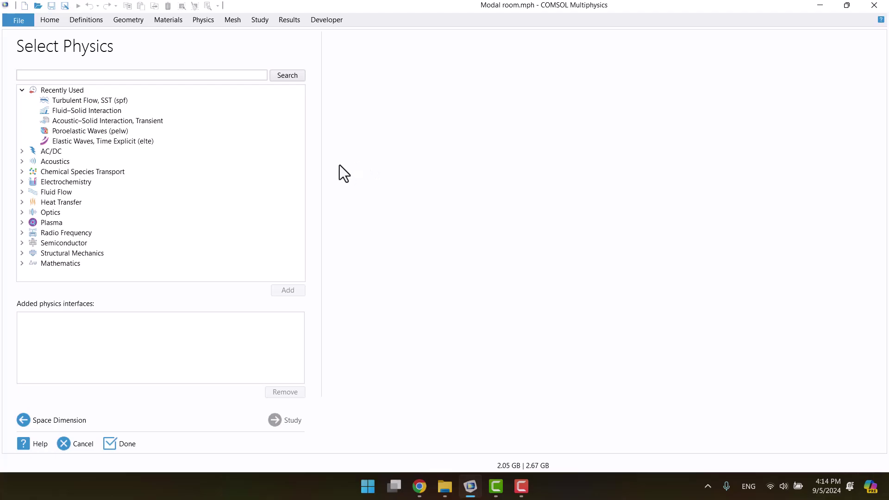
left_click(22, 162)
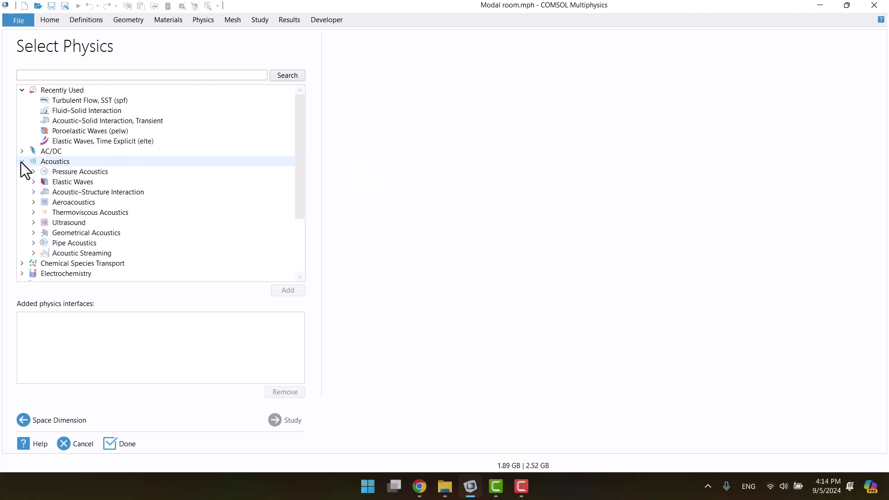
left_click(33, 171)
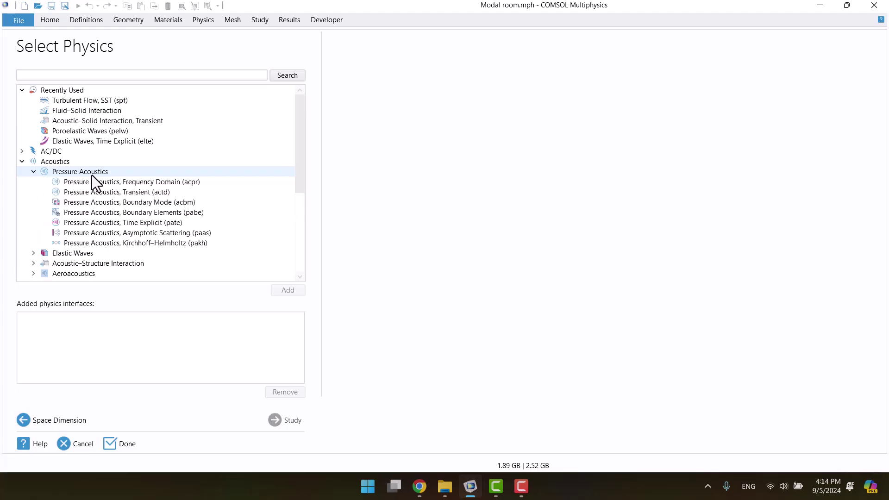
left_click(107, 184)
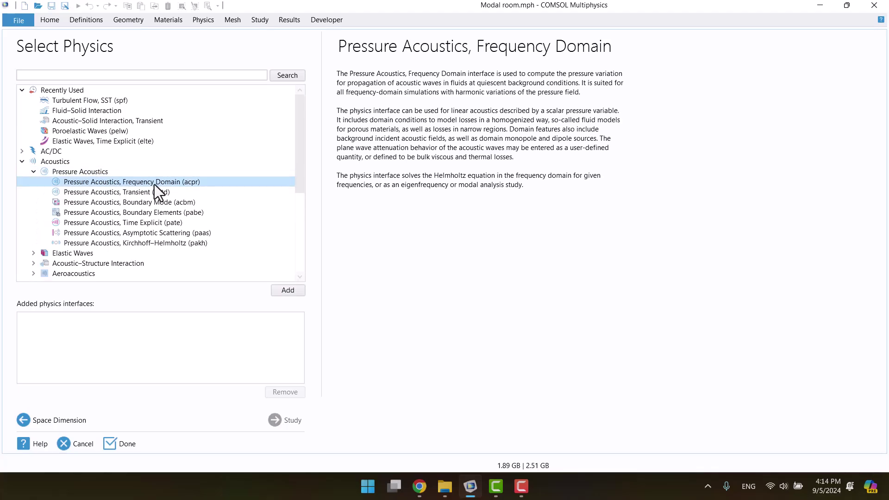
left_click(283, 291)
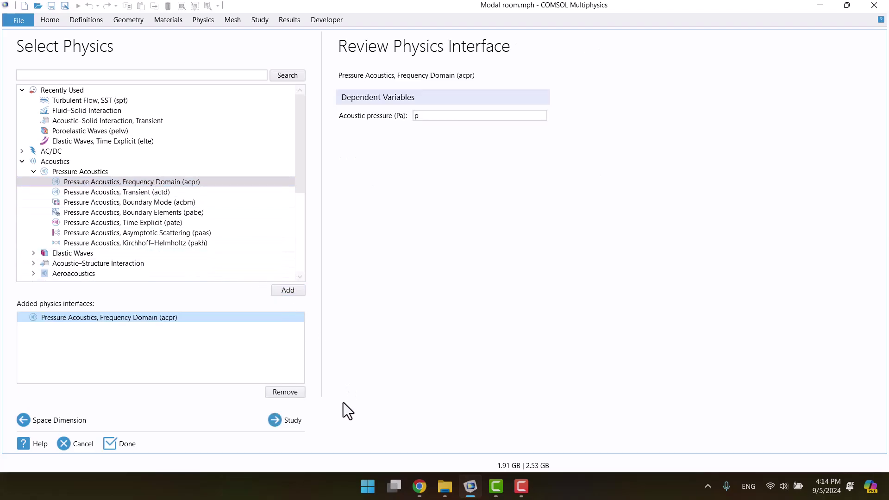
Add an Eigenfrequency study, finish the model, and discard the old model's unsaved changes
left_click(298, 422)
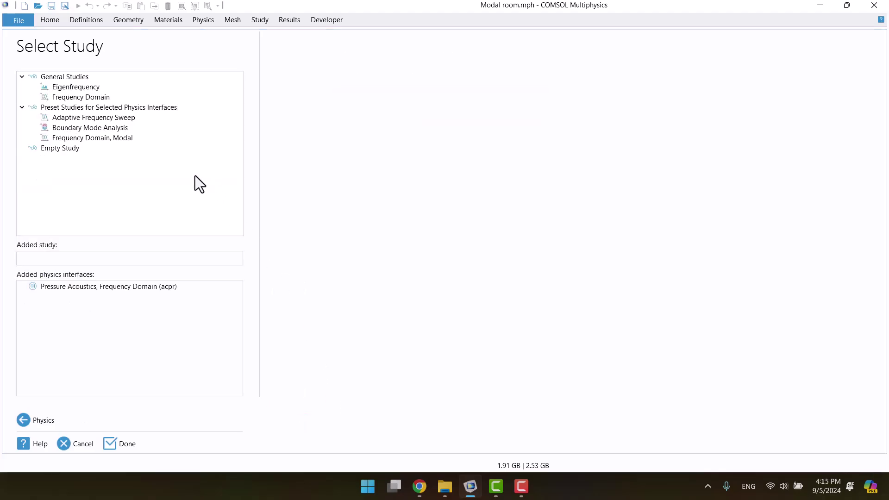
left_click(76, 88)
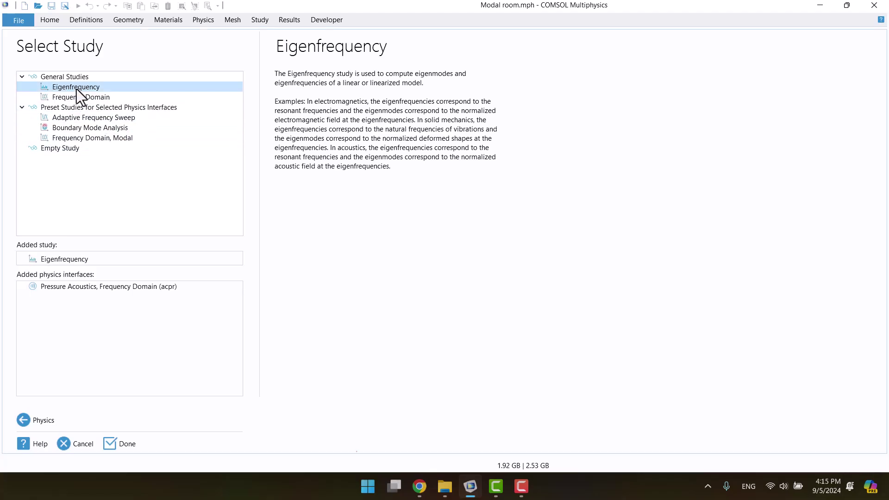
left_click(128, 444)
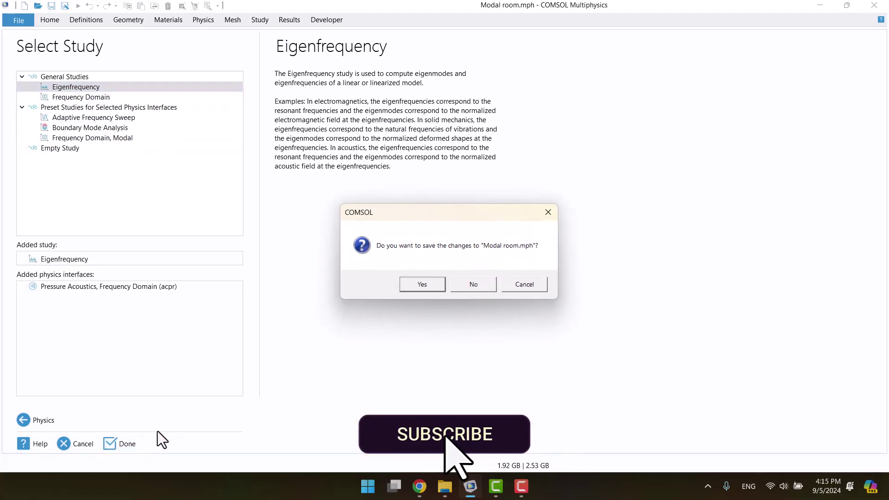
left_click(463, 284)
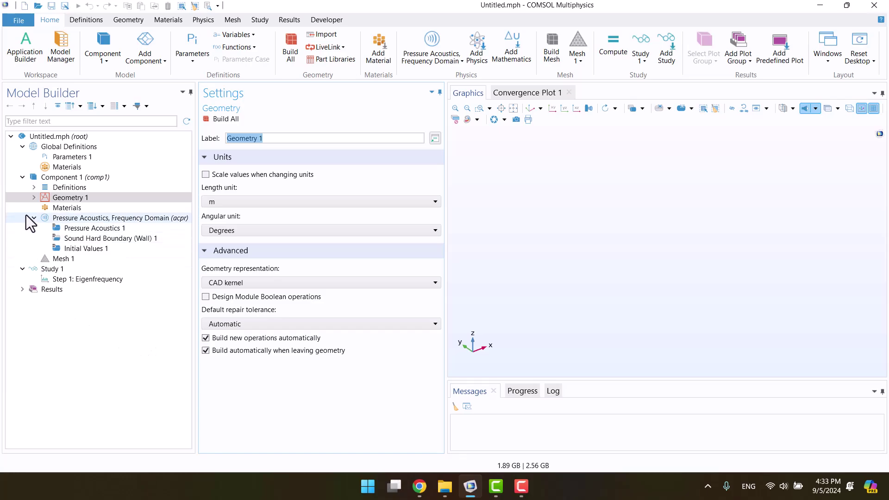
Import Room.mphbin into Geometry 1 and turn on transparency to show the furniture
right_click(48, 196)
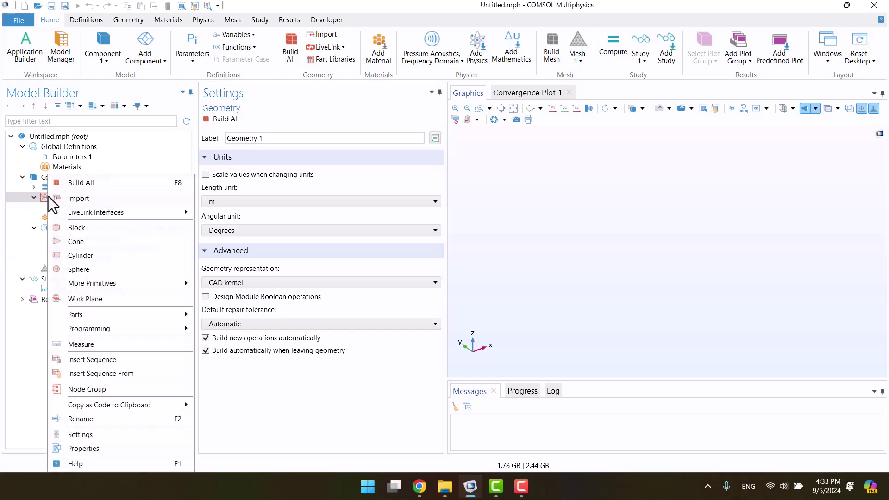
left_click(80, 200)
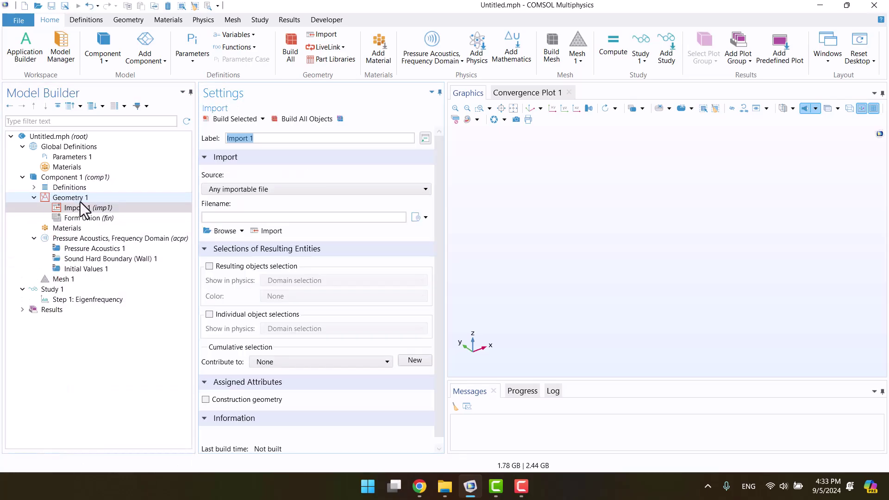
left_click(223, 232)
left_click(65, 158)
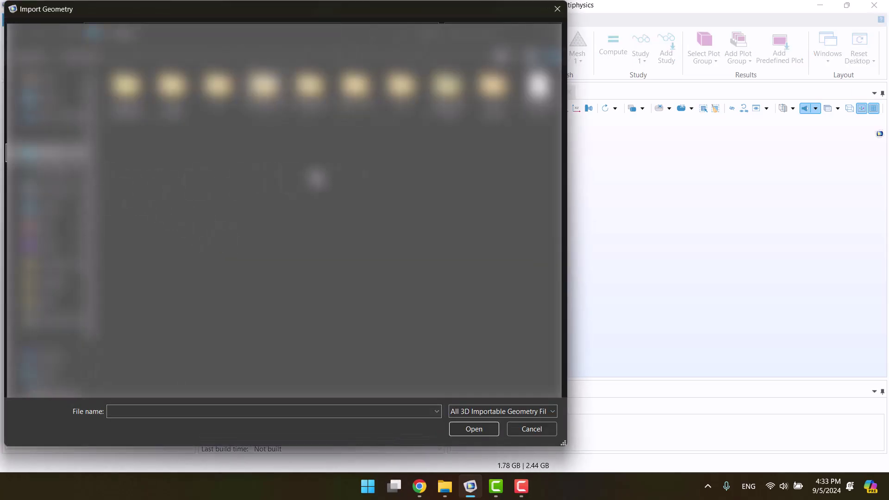
double_click(540, 84)
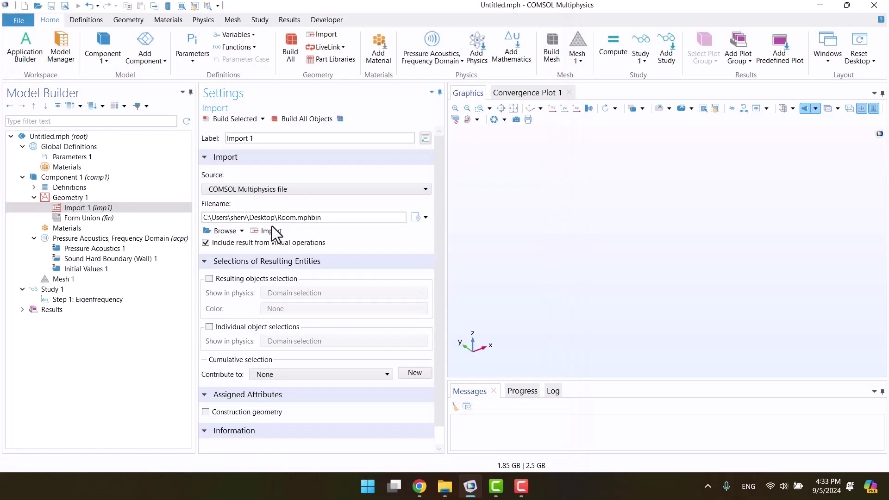
left_click(264, 231)
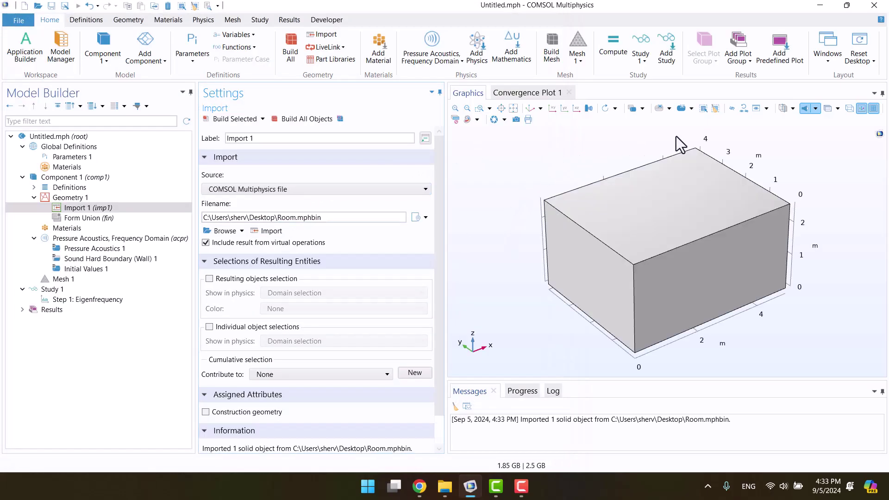
left_click(828, 109)
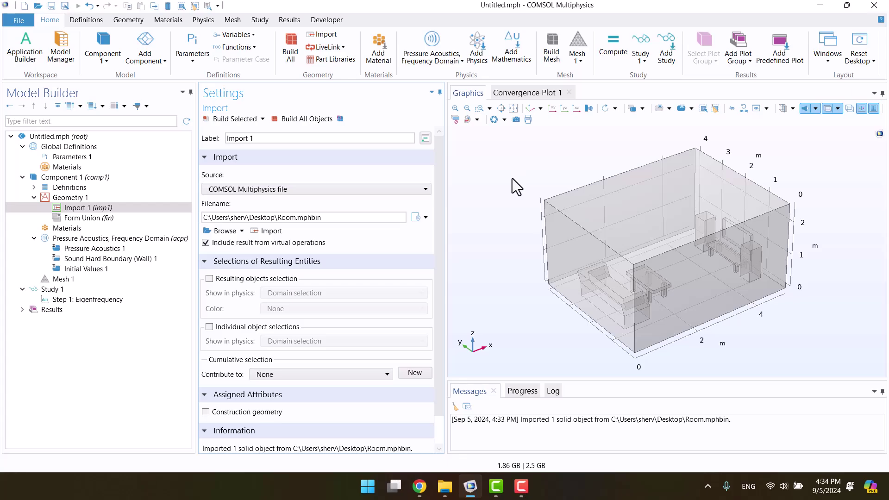
Add built-in Air from the Material Library to the room component
right_click(66, 229)
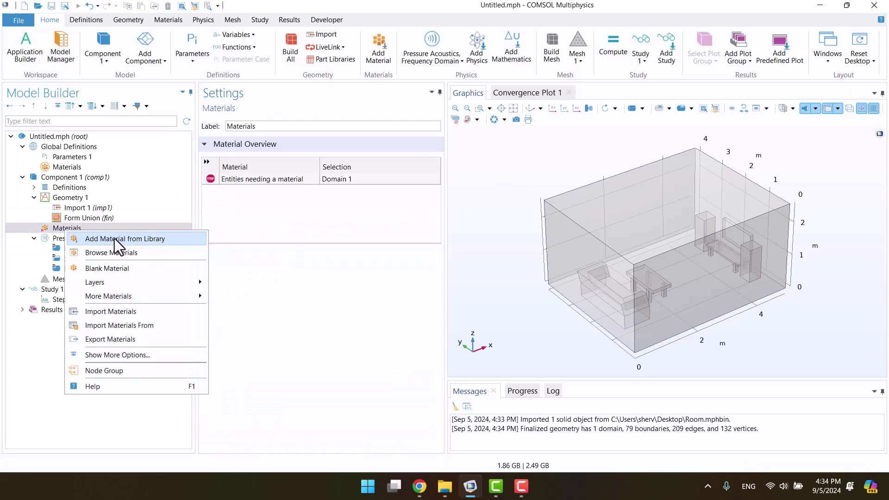
left_click(163, 238)
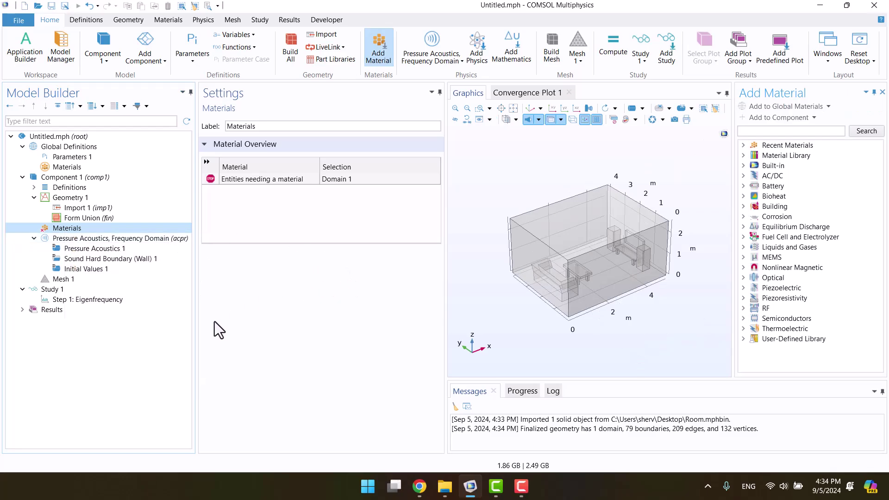
left_click(745, 167)
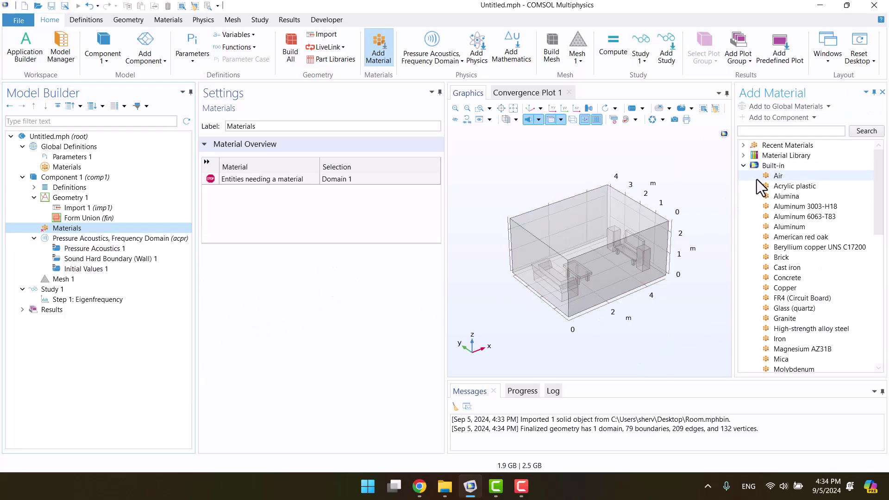
left_click(780, 178)
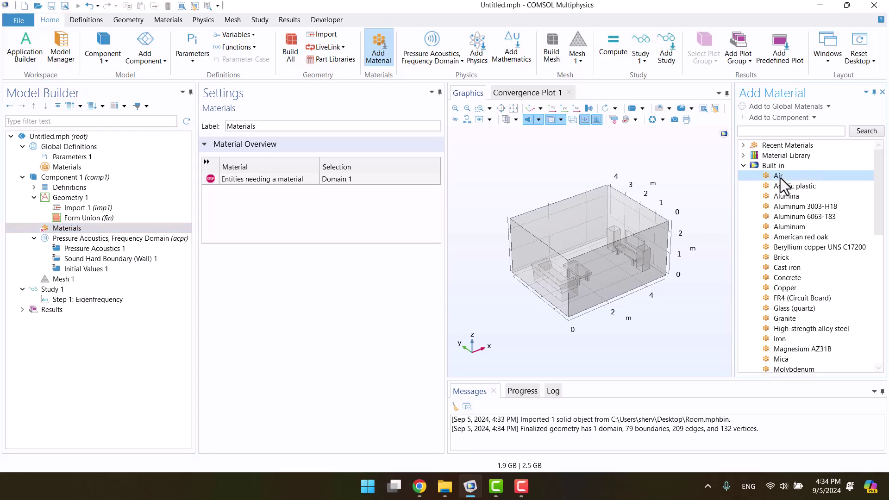
left_click(782, 118)
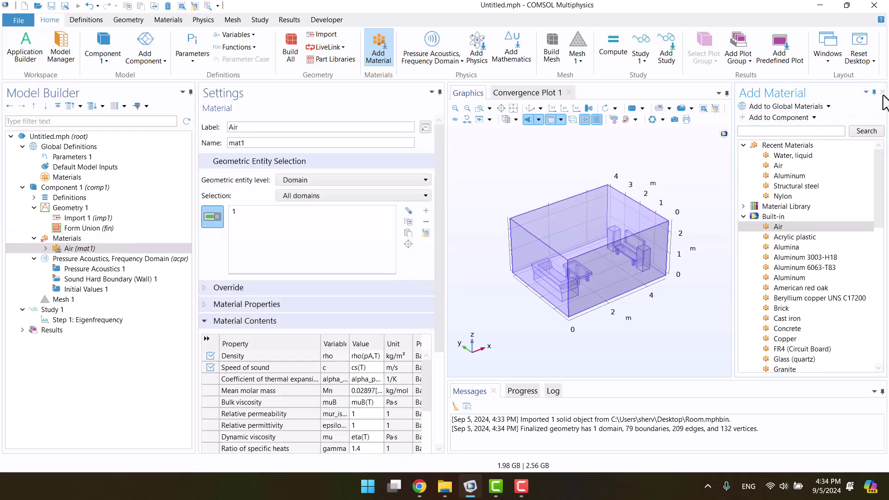
left_click(883, 92)
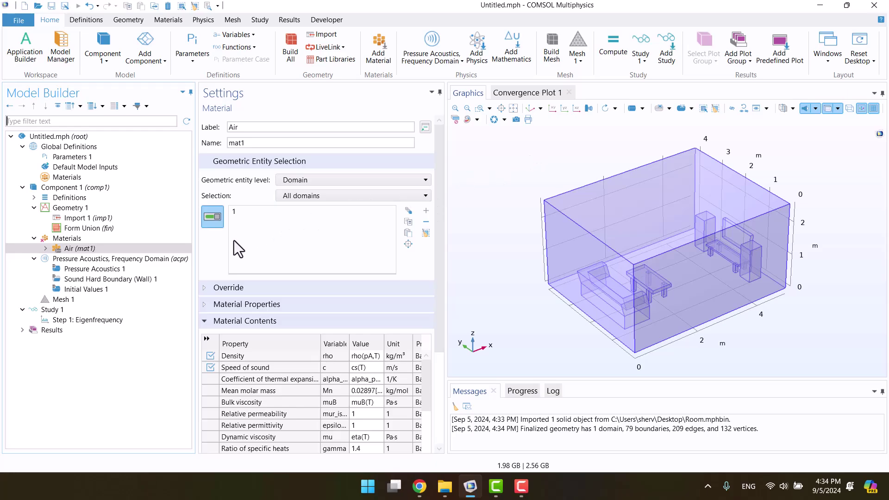
left_click(63, 300)
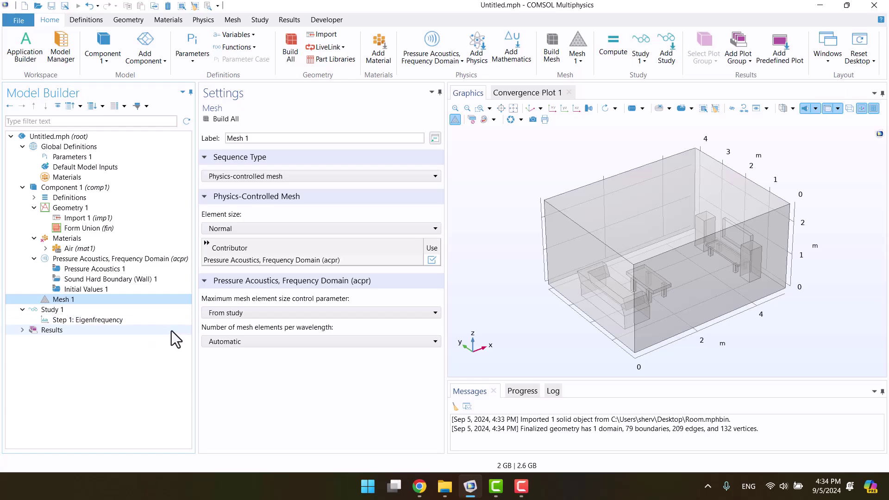
After an initial mesh error, control mesh size by a 300 Hz maximum frequency and build the mesh
left_click(116, 321)
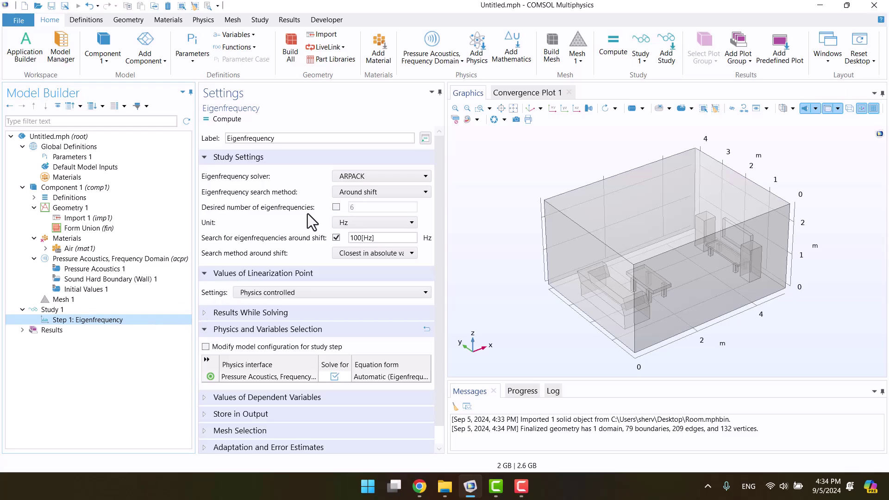
left_click(114, 299)
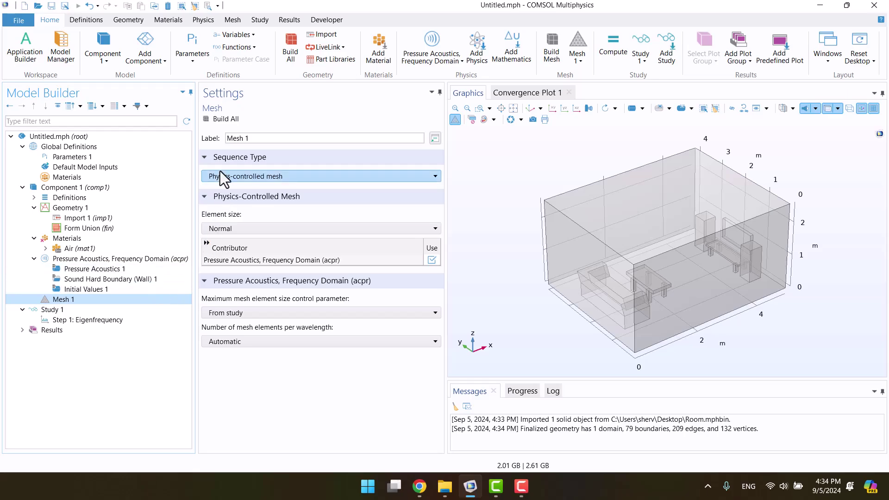
left_click(226, 119)
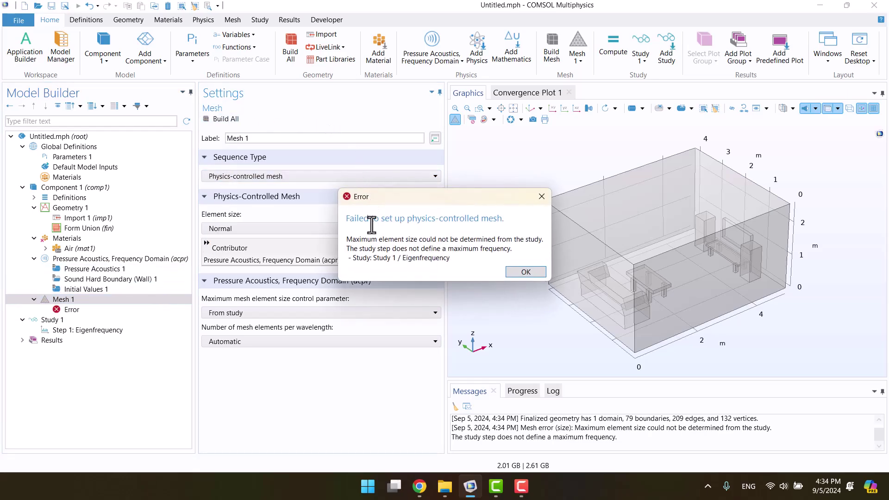
left_click(523, 273)
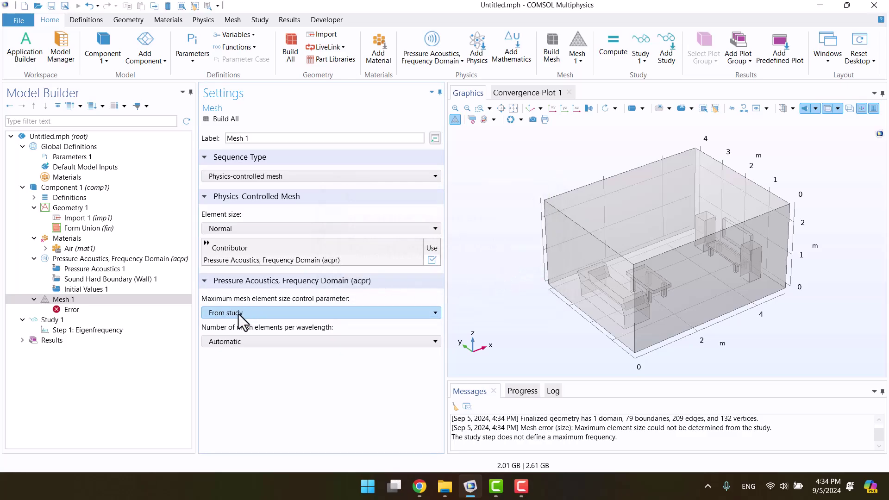
left_click(268, 314)
left_click(257, 335)
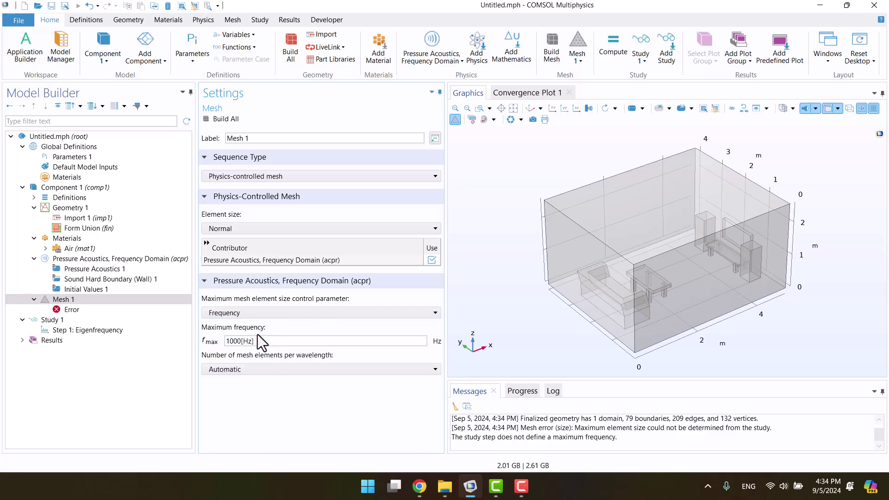
double_click(233, 341)
type("300")
left_click(227, 119)
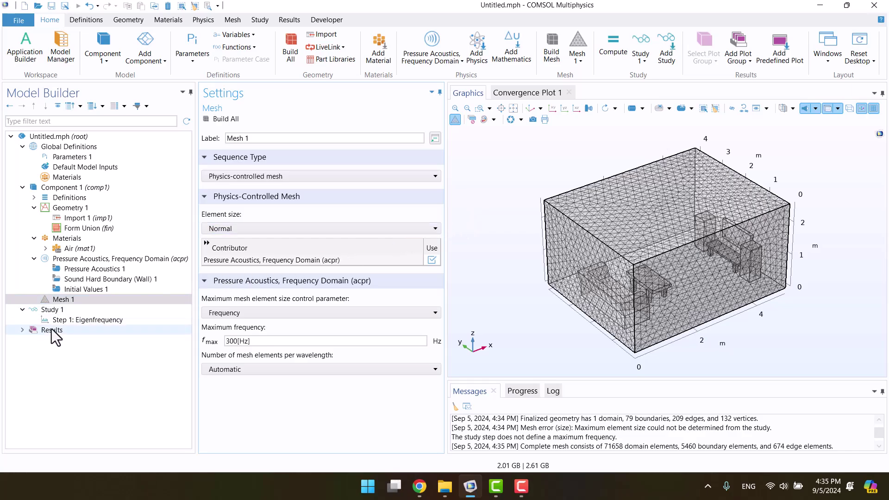
Change the Step 1 eigenfrequency search shift from 100 Hz to 40 Hz
left_click(68, 323)
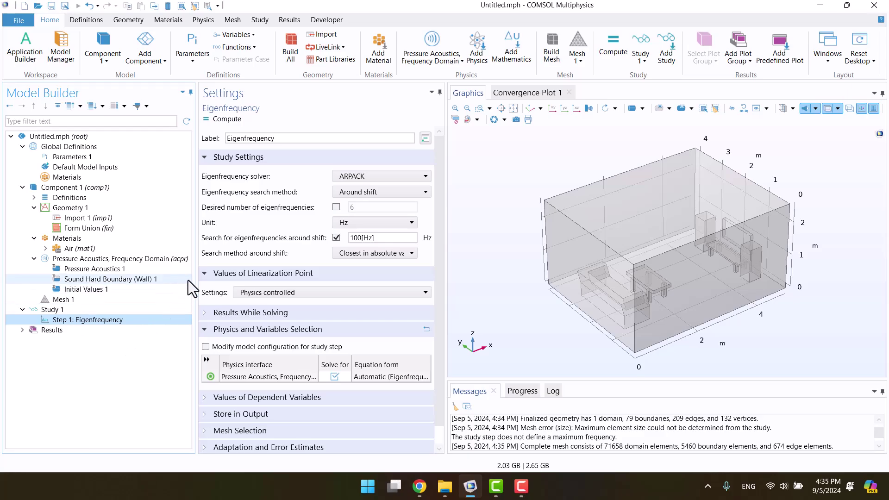
left_click(358, 238)
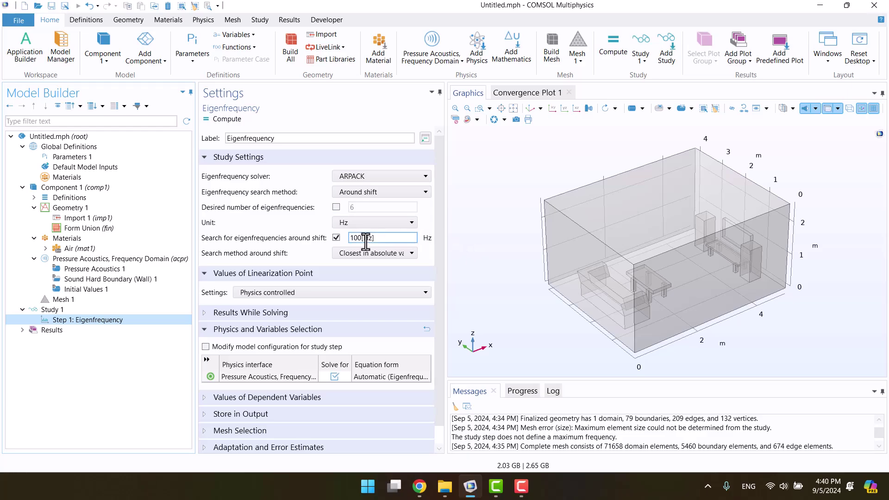
left_click(353, 239)
double_click(353, 239)
type("20")
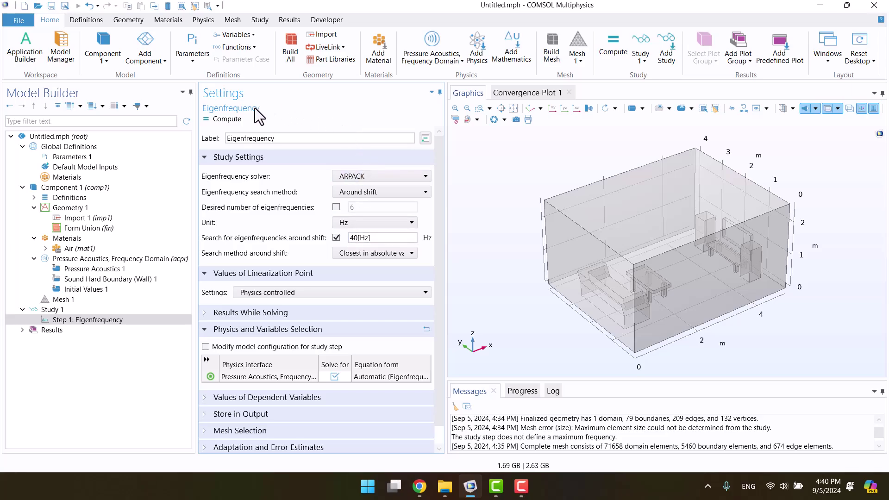
Compute the eigenfrequency study and review the computed eigenfrequency list
left_click(237, 118)
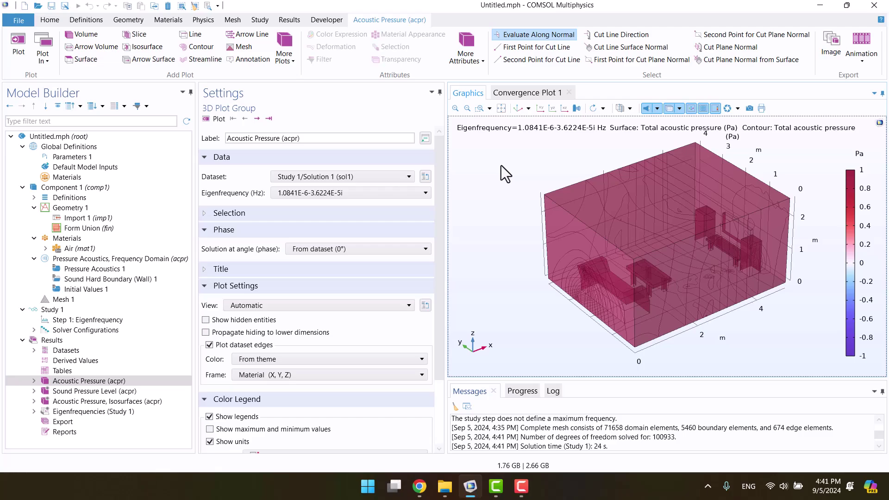
left_click(428, 194)
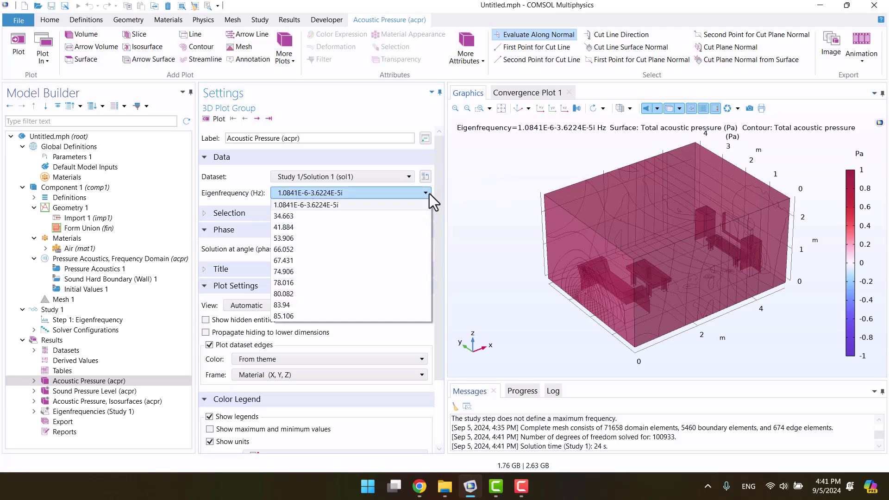
left_click(264, 207)
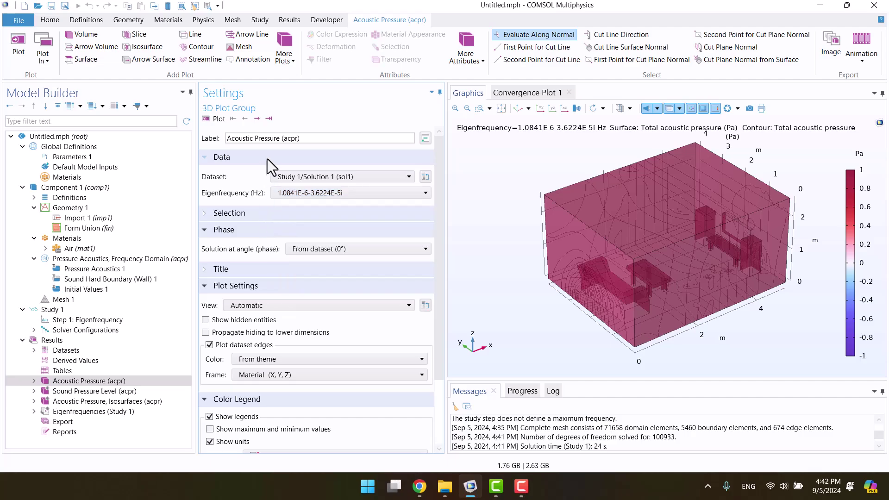
Step the acoustic pressure plot through 34.663 and 53.906 Hz to the 66.052 Hz mode
left_click(256, 119)
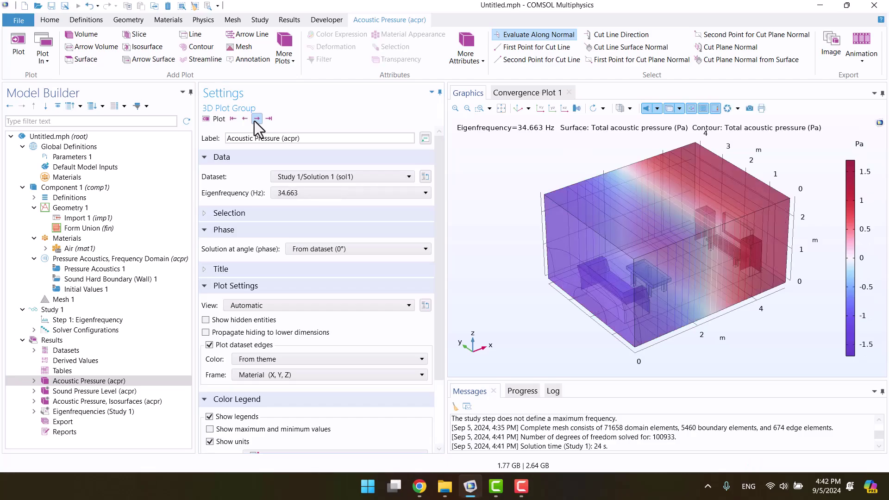
left_click(255, 120)
left_click(256, 119)
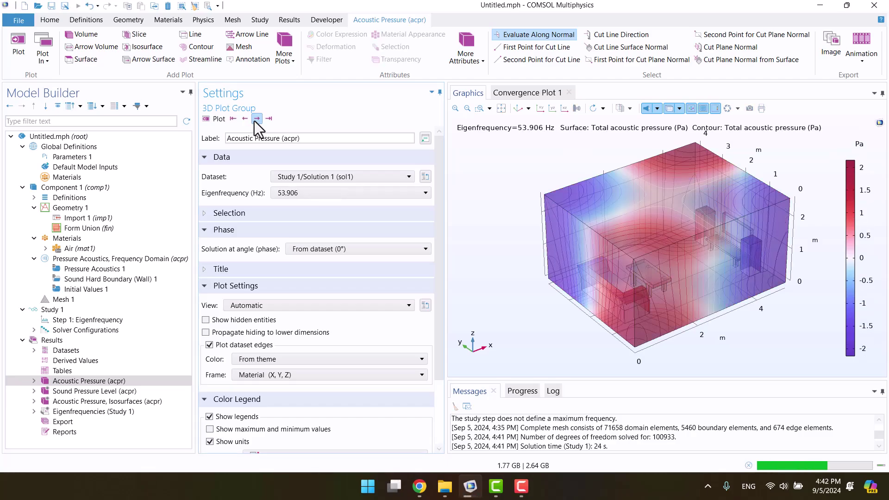
left_click(256, 119)
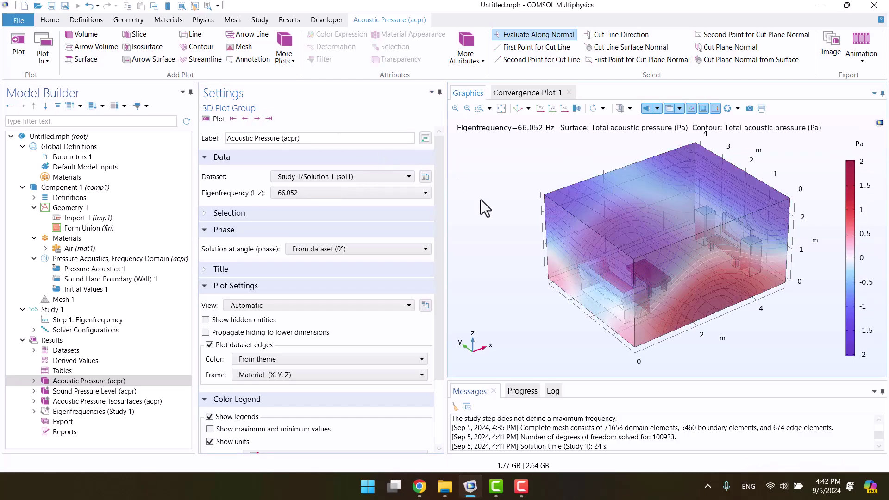
left_click(419, 193)
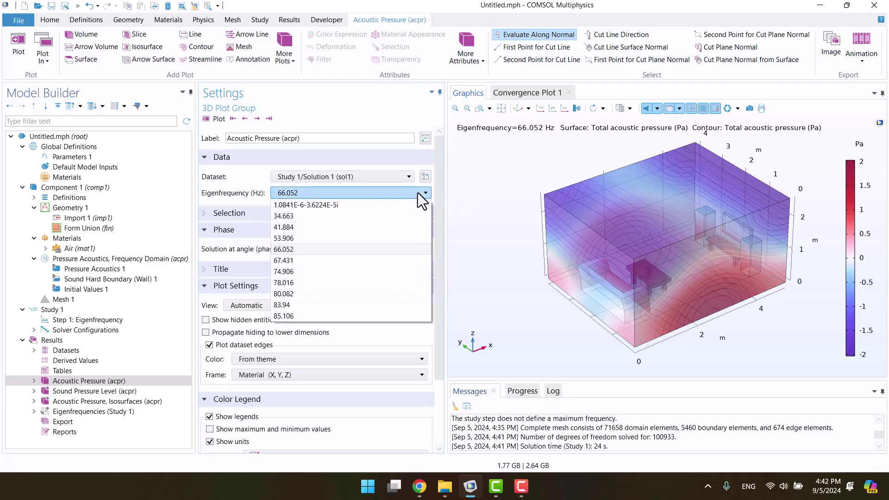
left_click(476, 208)
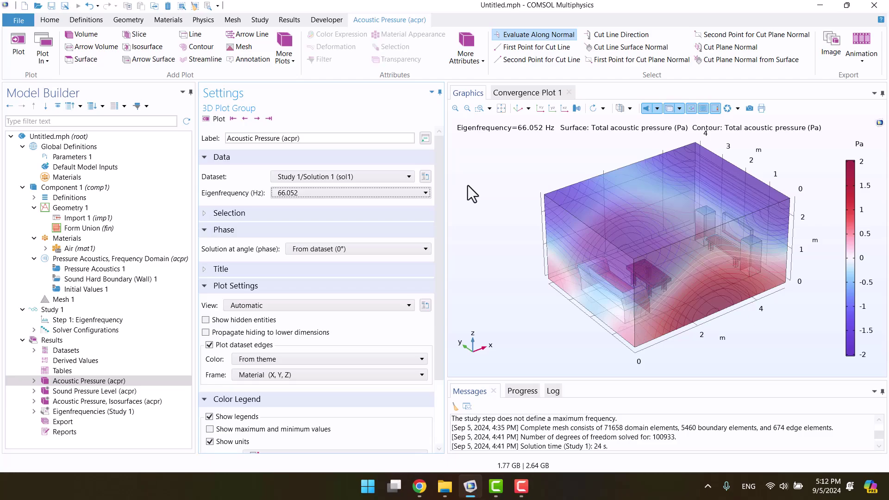
Add an Impedance boundary condition and select the visible sofa faces
left_click(204, 21)
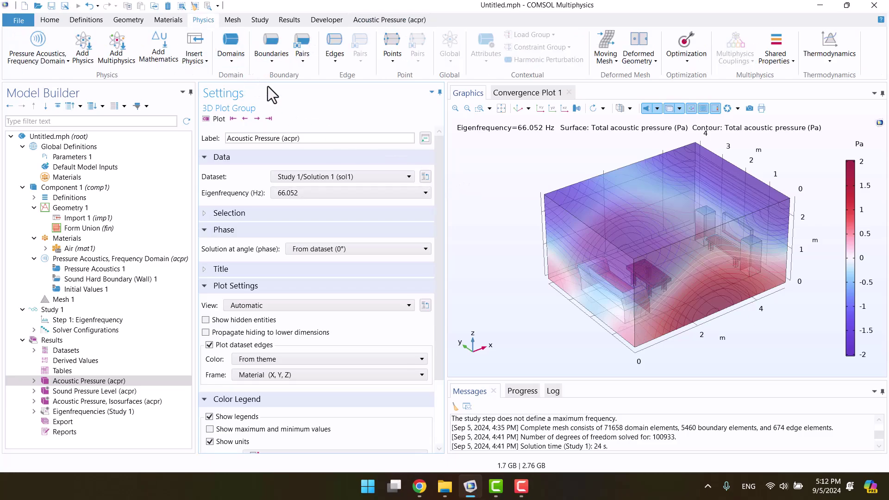
left_click(269, 59)
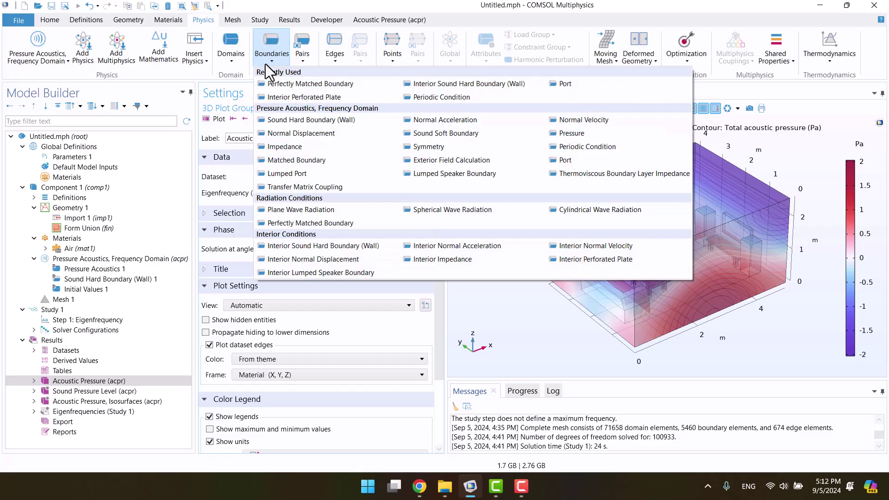
left_click(283, 146)
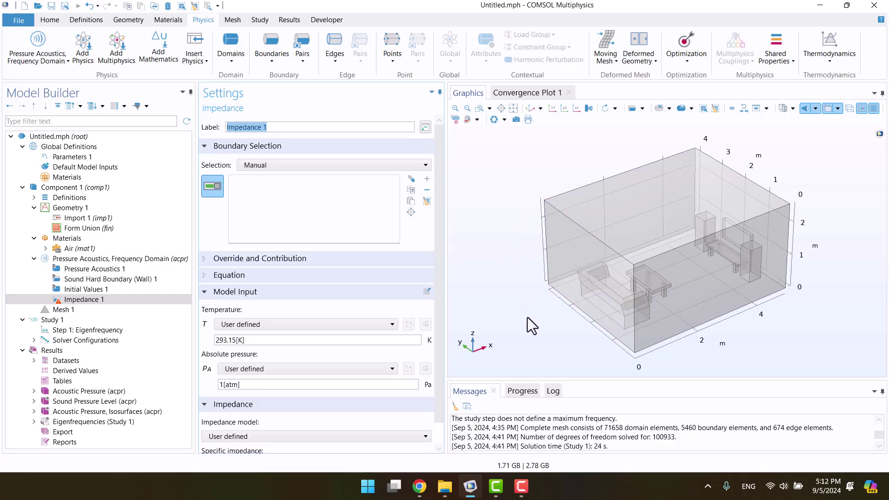
left_click(612, 320)
scroll(620, 318, "up", 2)
left_click(619, 294)
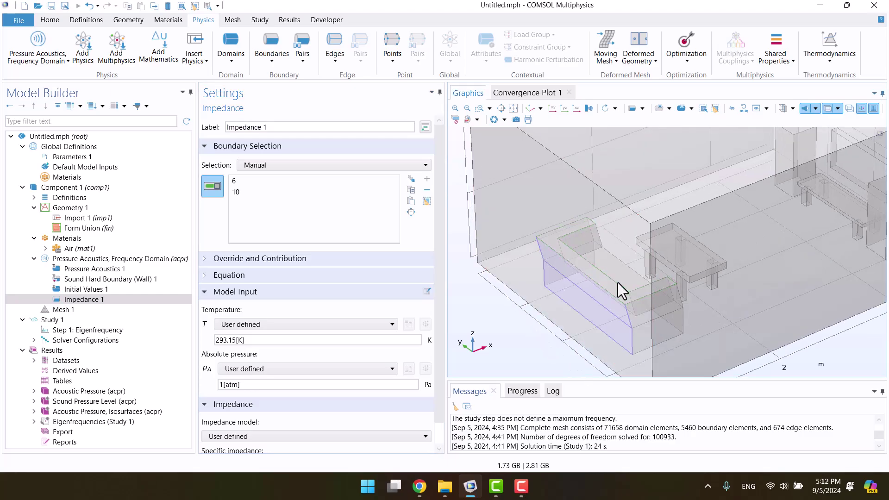
left_click(618, 283)
scroll(620, 293, "up", 1)
left_click(667, 318)
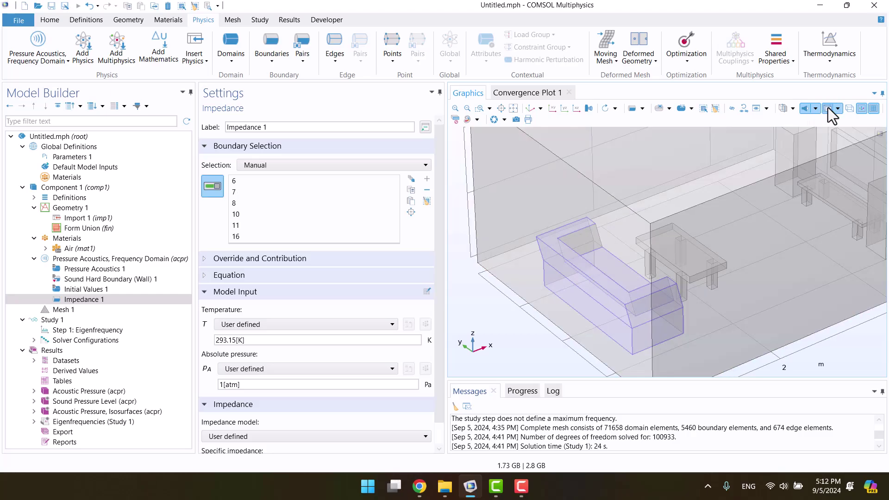
In wireframe view, add the hidden sofa faces, including boundaries 13 and 9
left_click(849, 108)
left_click(604, 297)
left_click(692, 299)
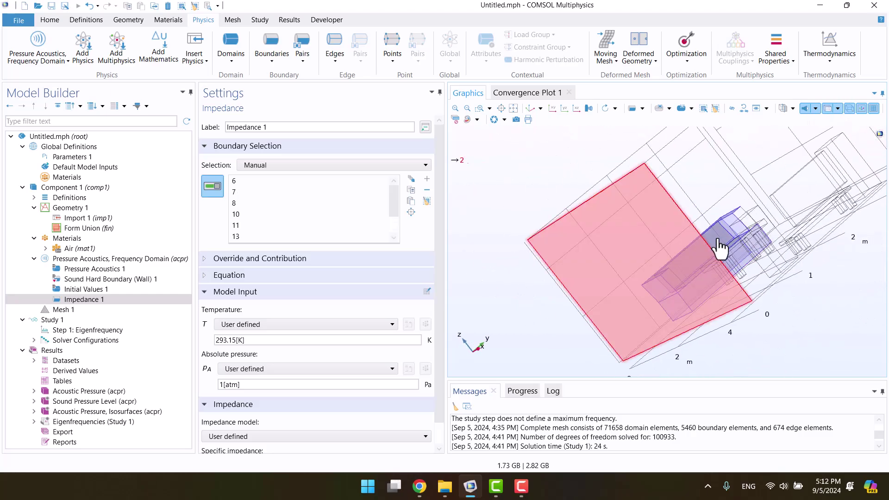
left_click_drag(662, 285, 734, 223)
left_click(807, 110)
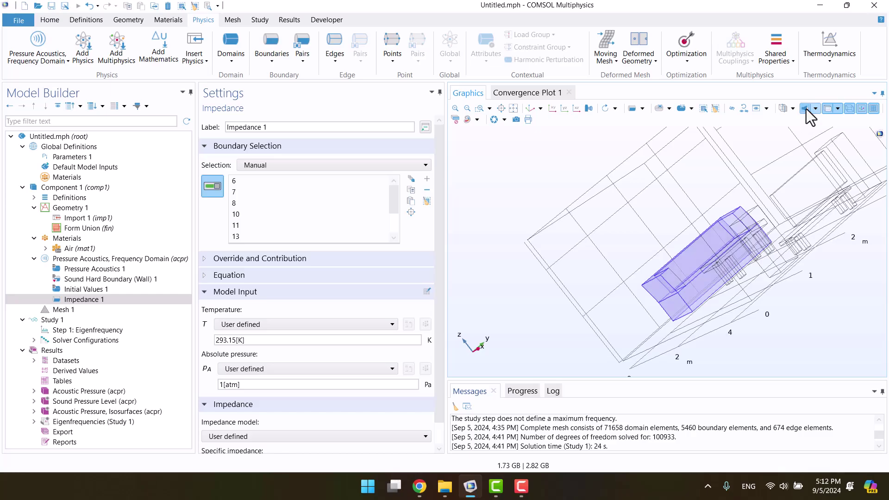
left_click(828, 110)
right_click_drag(542, 173, 703, 174)
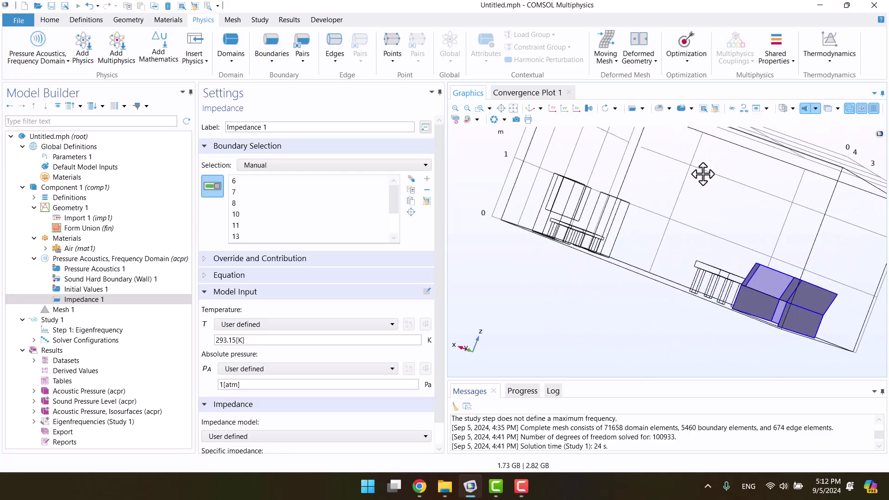
left_click(760, 301)
left_click_drag(741, 259, 615, 252)
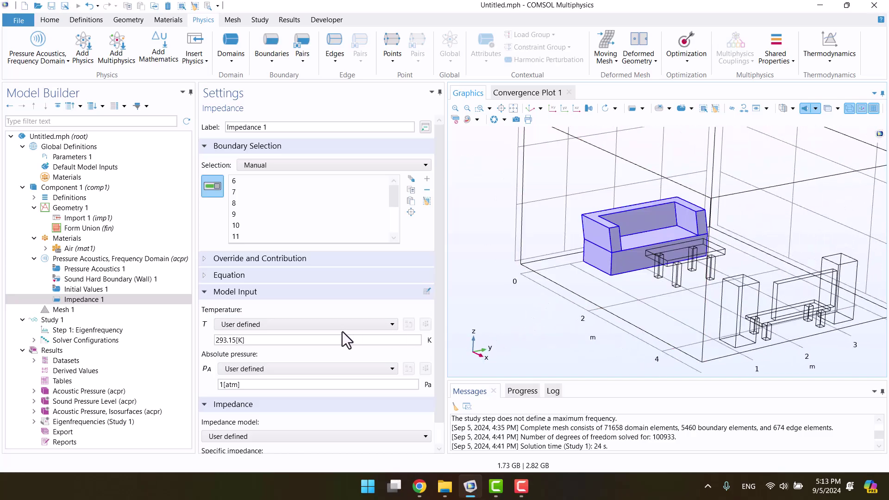
scroll(209, 344, "down", 1)
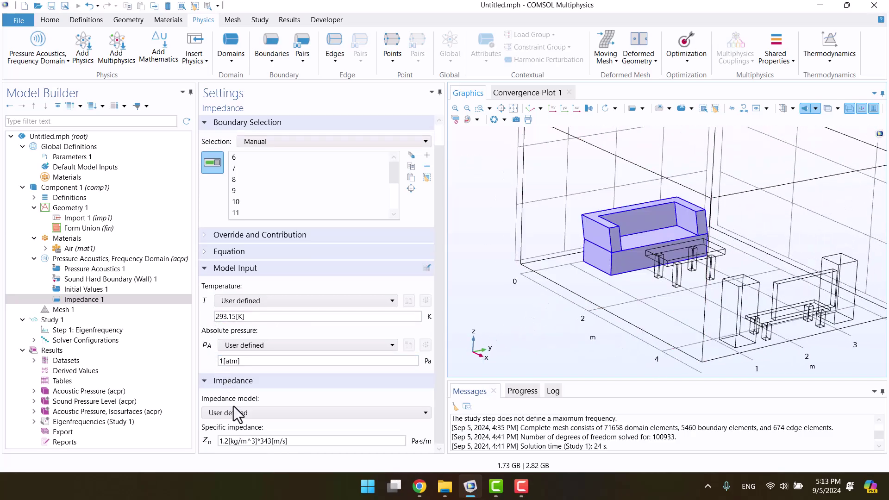
Set the impedance model to Absorption coefficient with α_n changed from 0.01 to 0.02
left_click(254, 409)
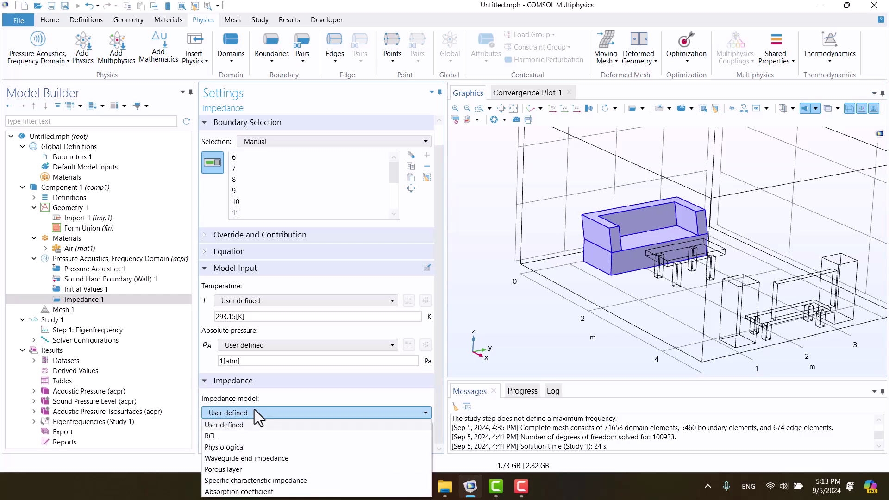
left_click(242, 492)
left_click(245, 441)
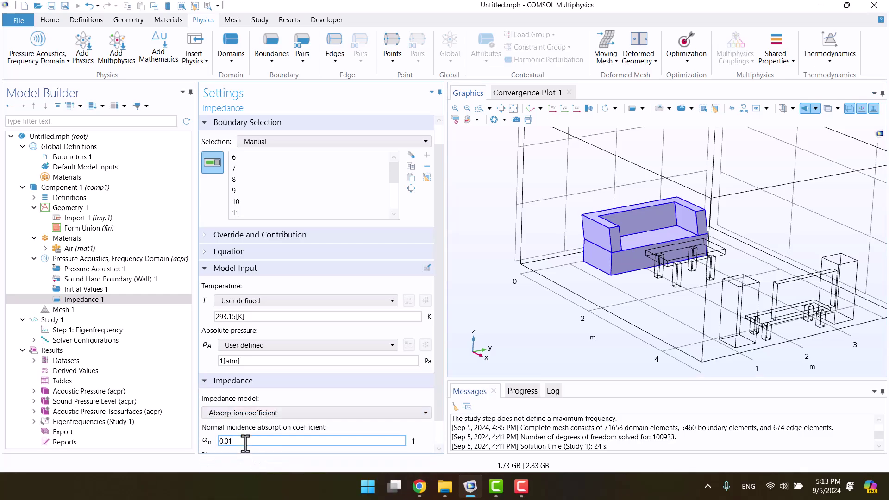
key("BackSpace")
type("2")
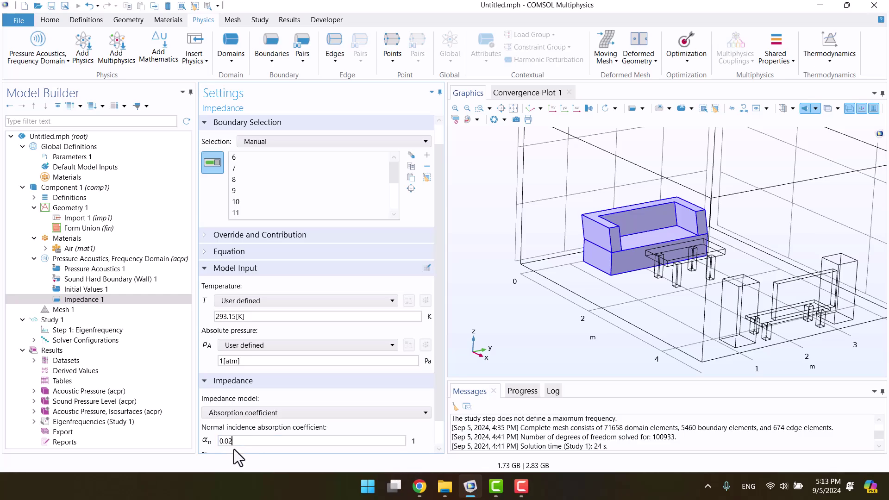
scroll(211, 440, "down", 1)
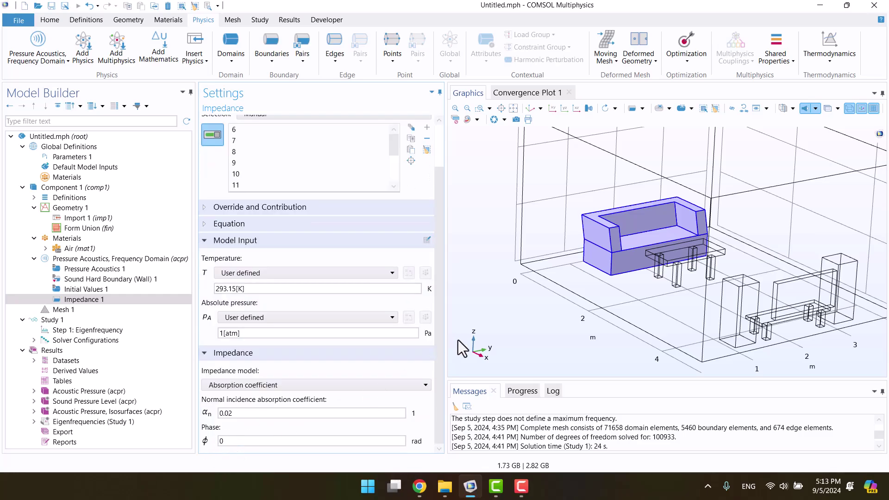
left_click_drag(563, 323, 572, 327)
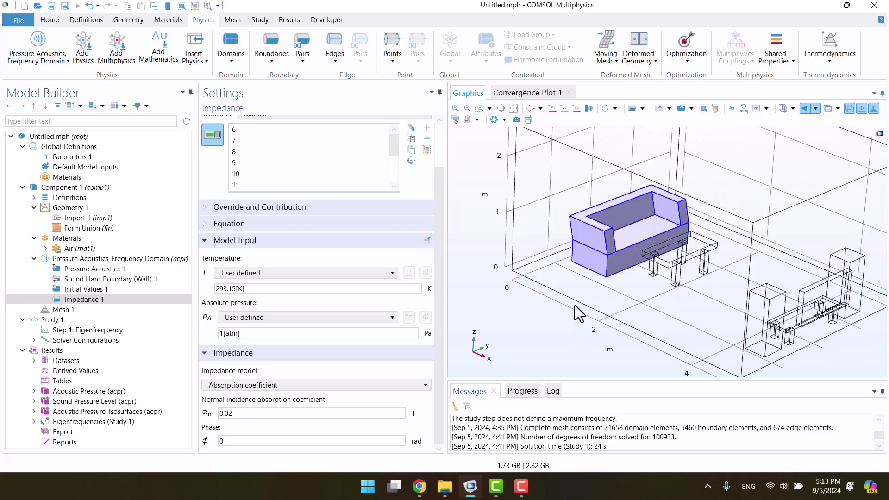
Add Impedance 2 on floor boundary 3 using an absorption coefficient of 0.01
left_click(272, 46)
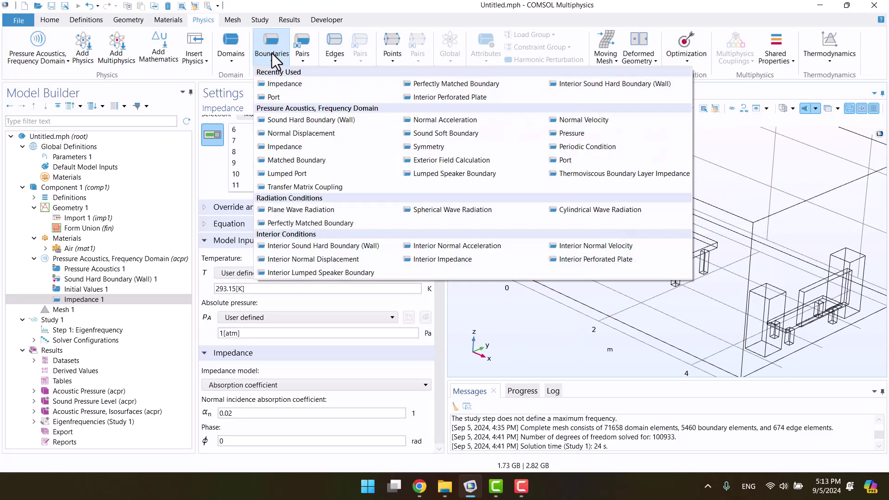
left_click(285, 84)
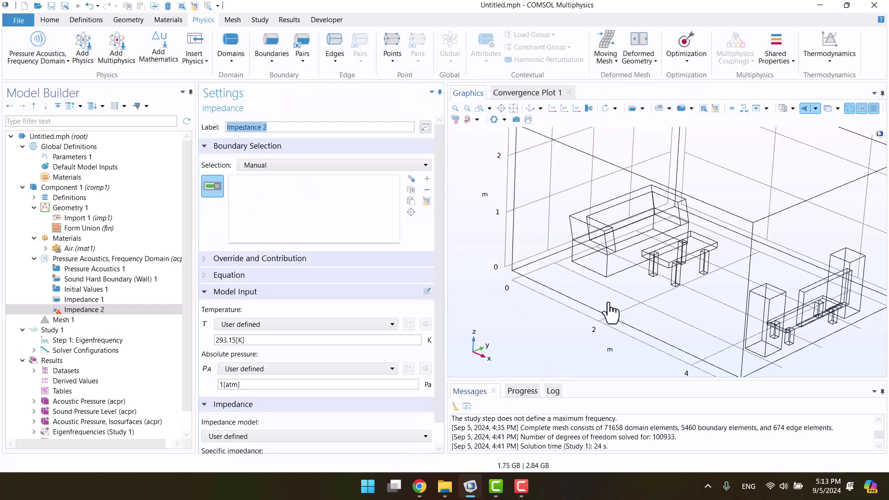
left_click(611, 314)
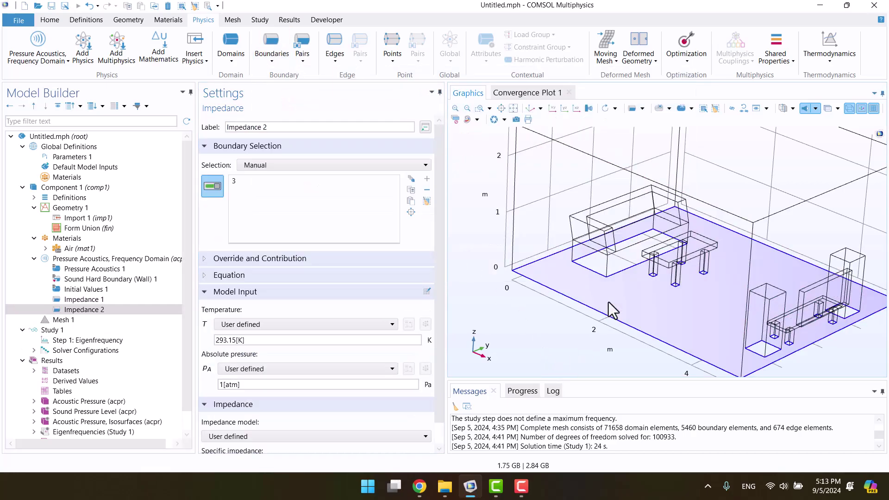
scroll(256, 351, "down", 1)
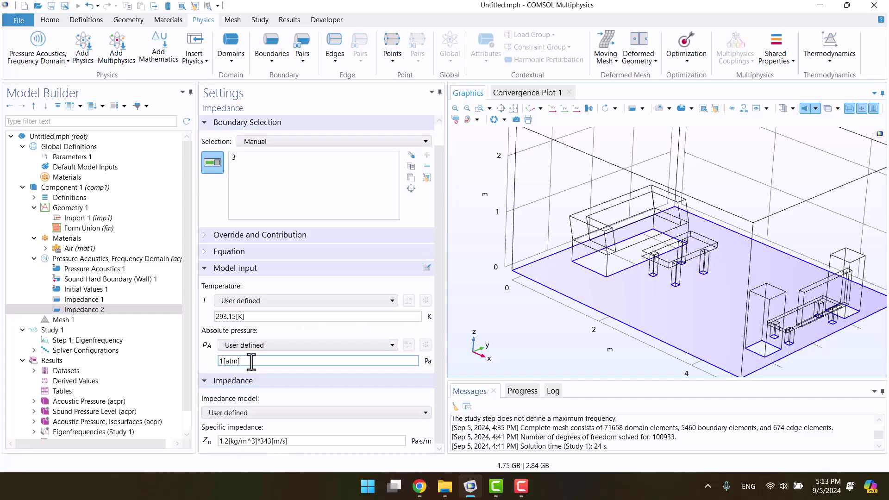
left_click(252, 412)
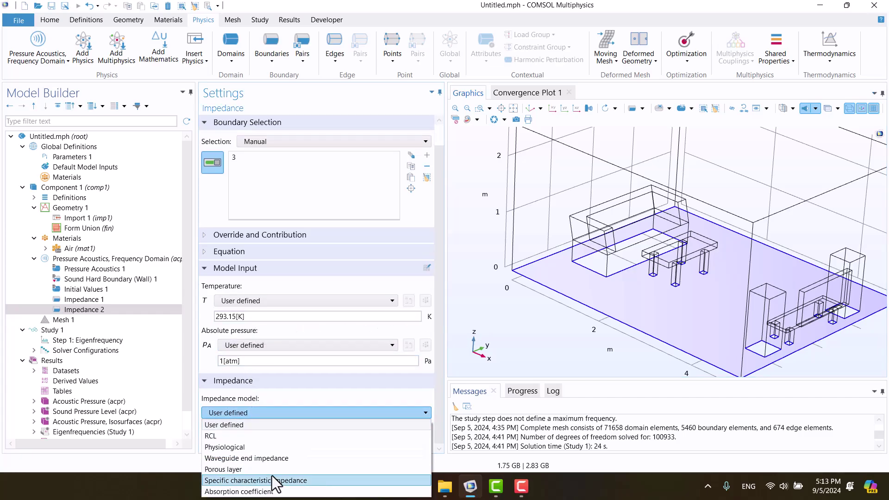
left_click(272, 492)
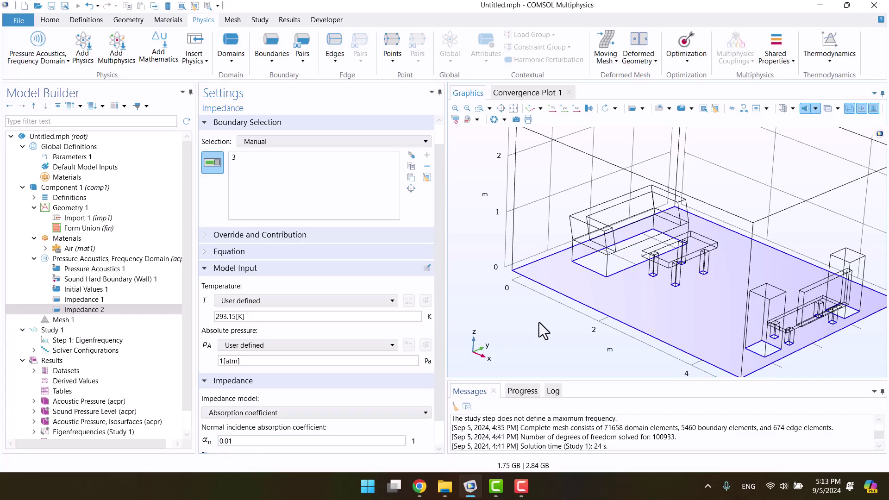
scroll(539, 323, "down", 3)
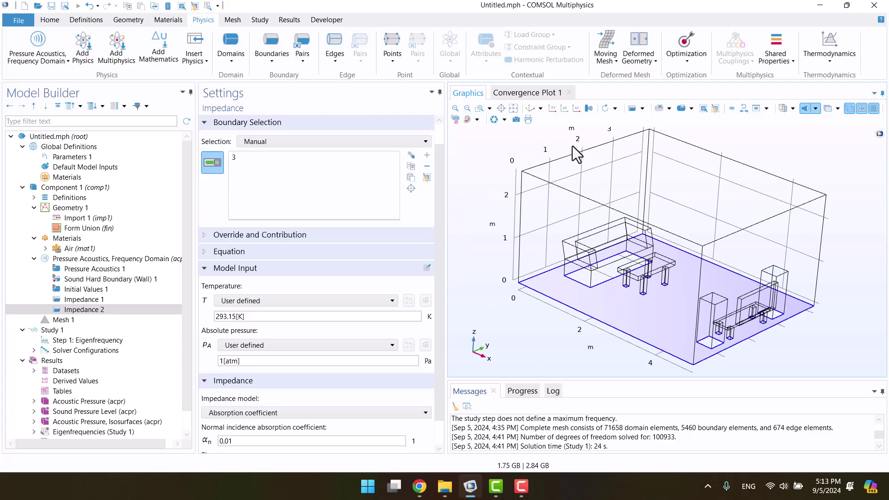
Add an impedance on ceiling boundary 4 as a 0.02 m porous layer
left_click(274, 57)
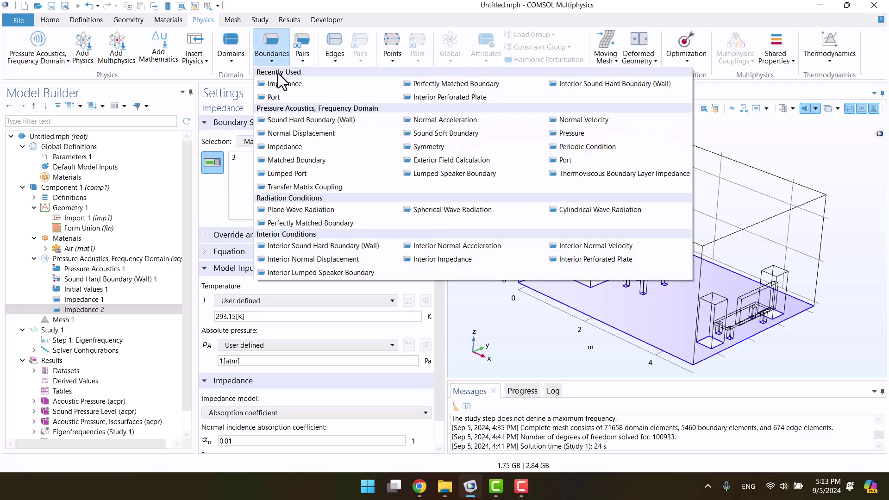
key("Escape")
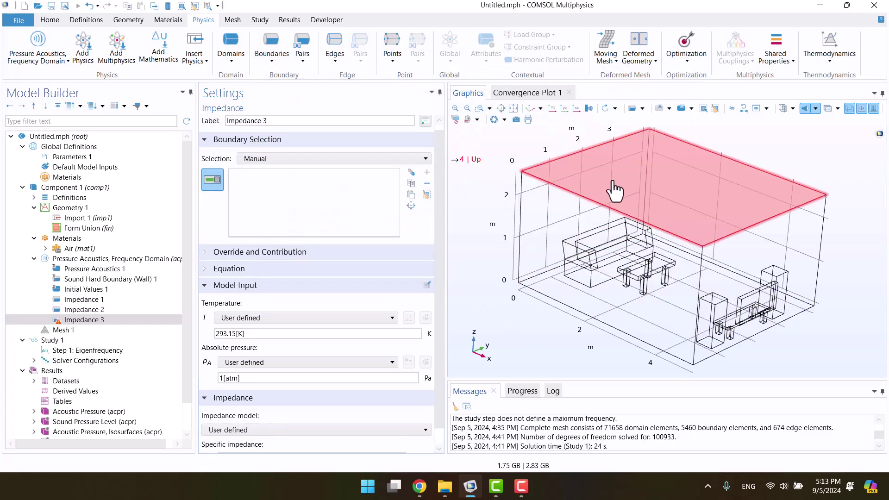
left_click(616, 193)
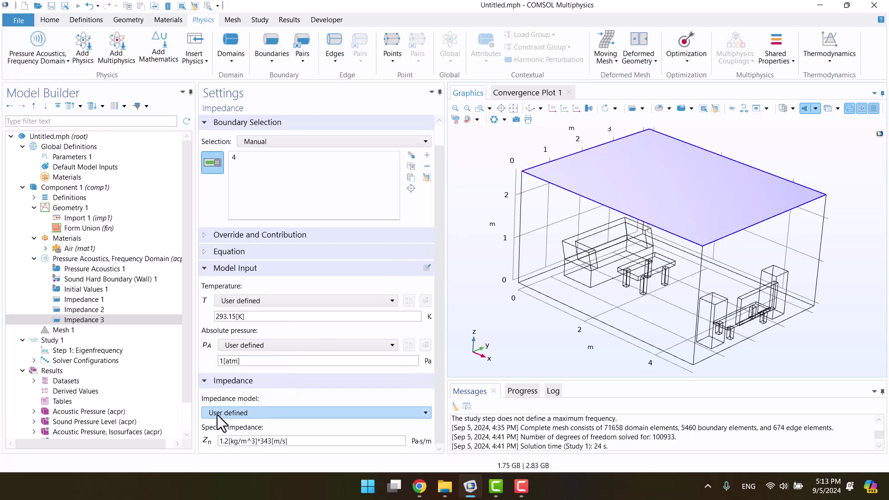
left_click(238, 413)
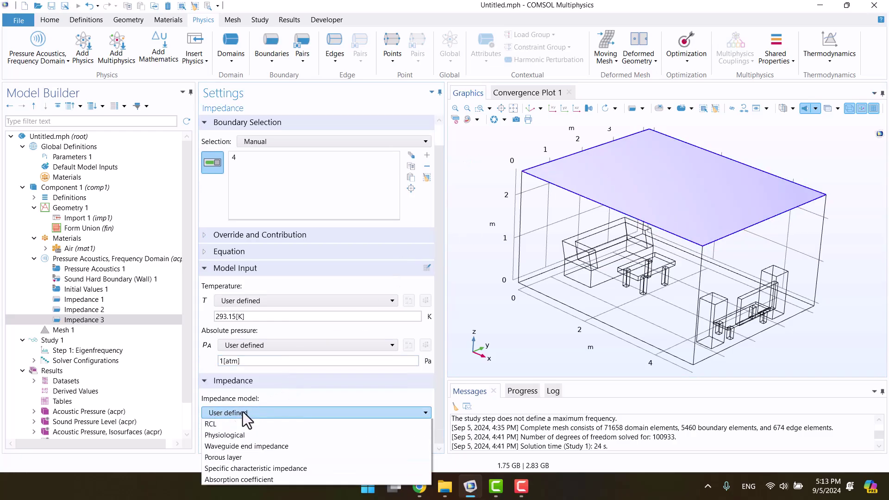
left_click(234, 469)
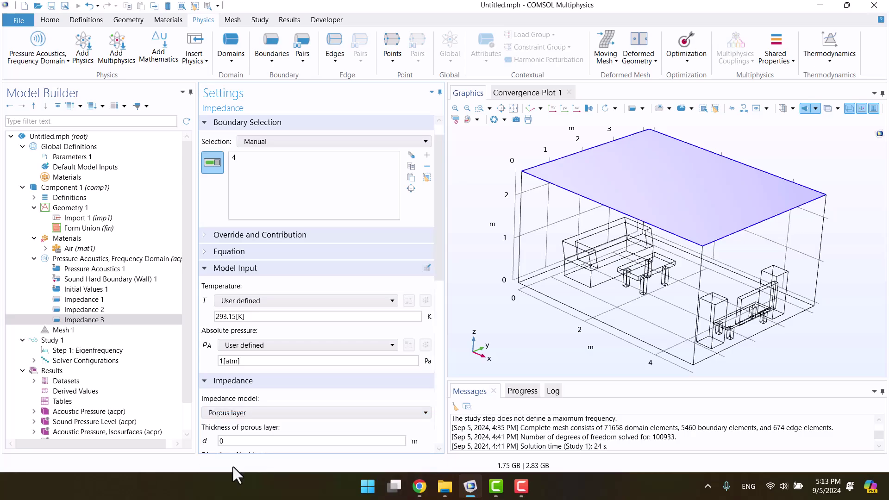
left_click(259, 441)
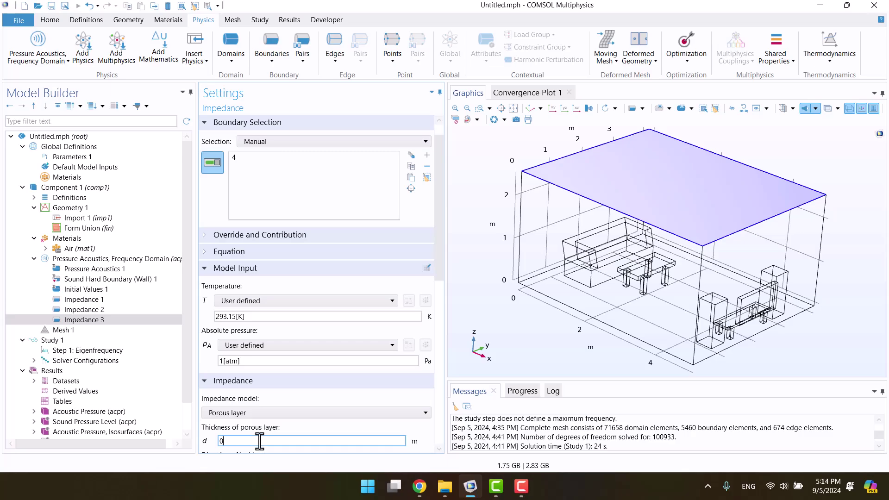
type(".02")
Use Air (mat1) as the fluid and a user-defined flow resistivity of 8000 Pa·s/m²
scroll(275, 431, "down", 2)
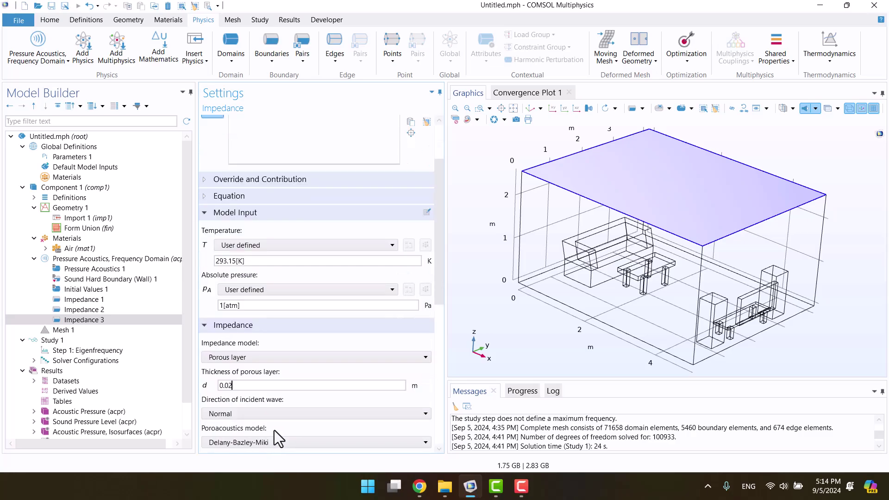
scroll(302, 370, "down", 5)
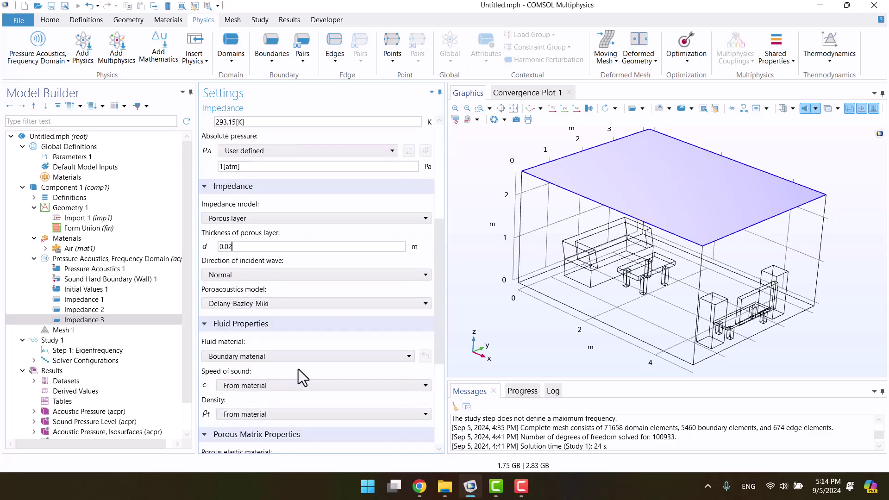
left_click(225, 356)
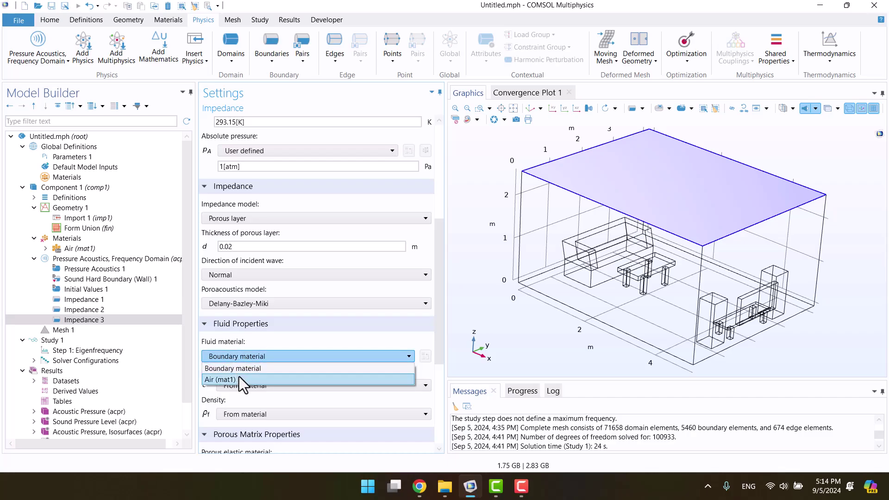
left_click(239, 377)
scroll(239, 365, "down", 5)
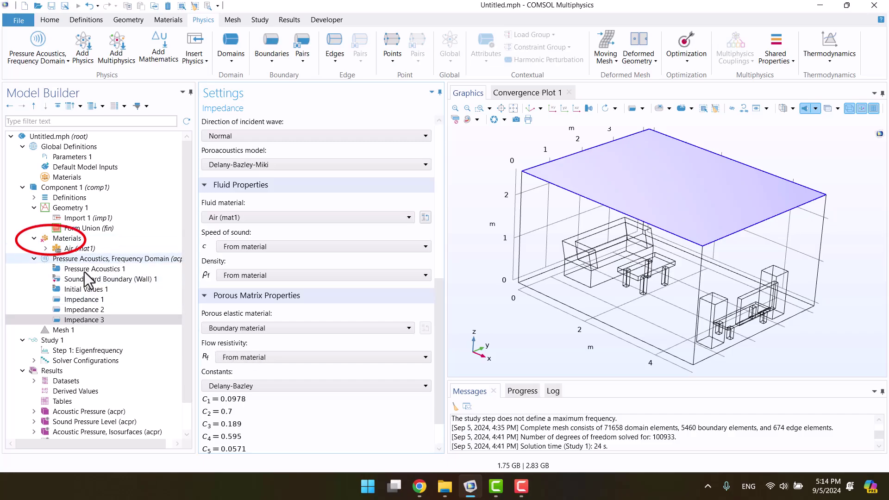
left_click(257, 357)
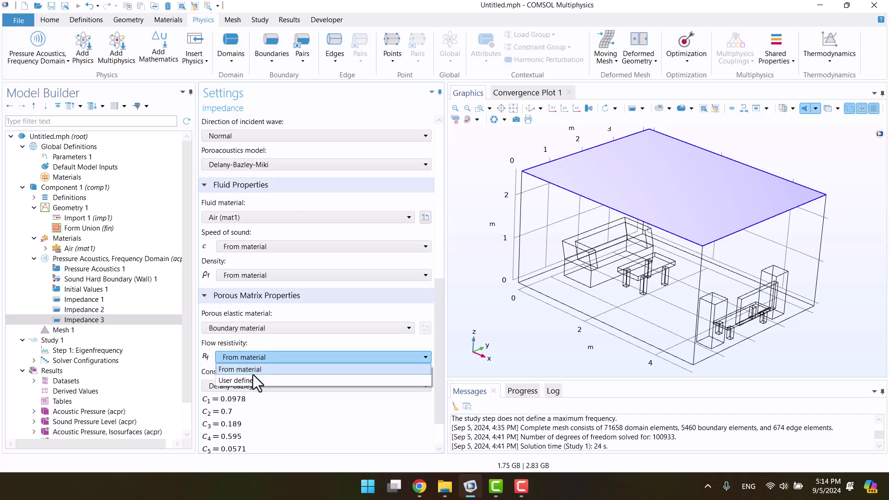
left_click(254, 380)
double_click(253, 373)
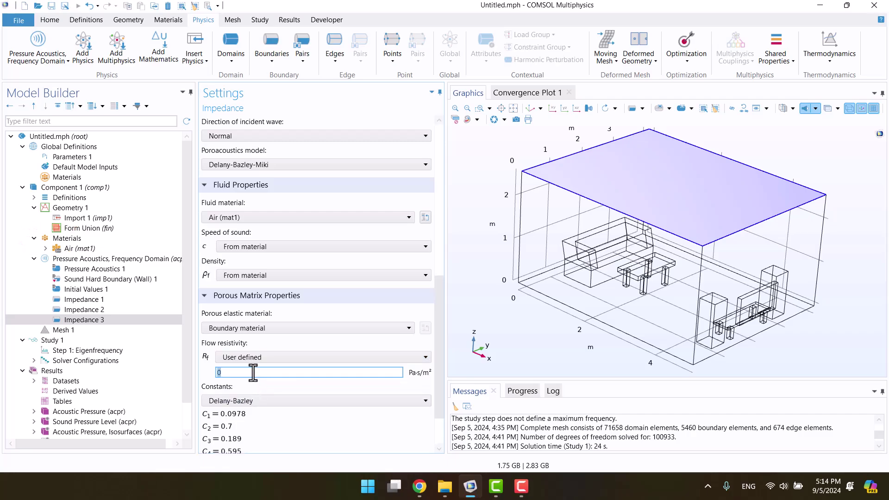
type("8000")
key("Return")
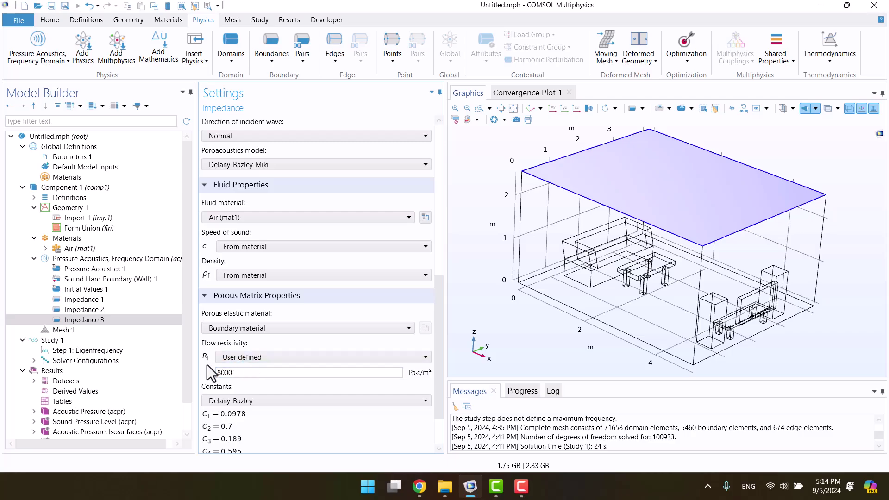
Re-solve Study 1's eigenfrequency step with the impedance boundaries in place
left_click(99, 257)
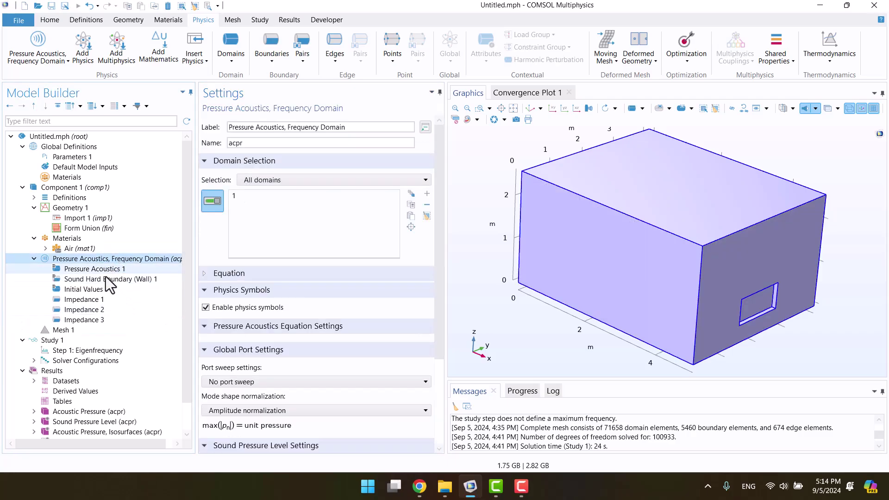
left_click_drag(573, 346, 629, 332)
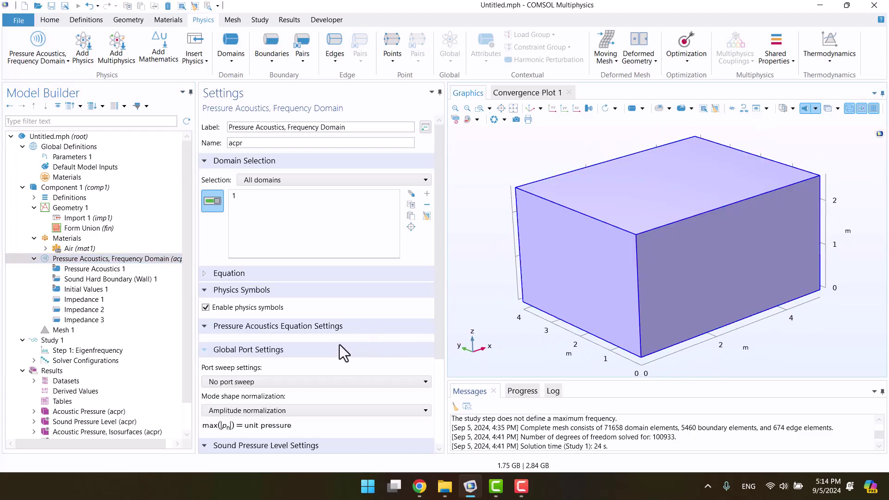
left_click(63, 350)
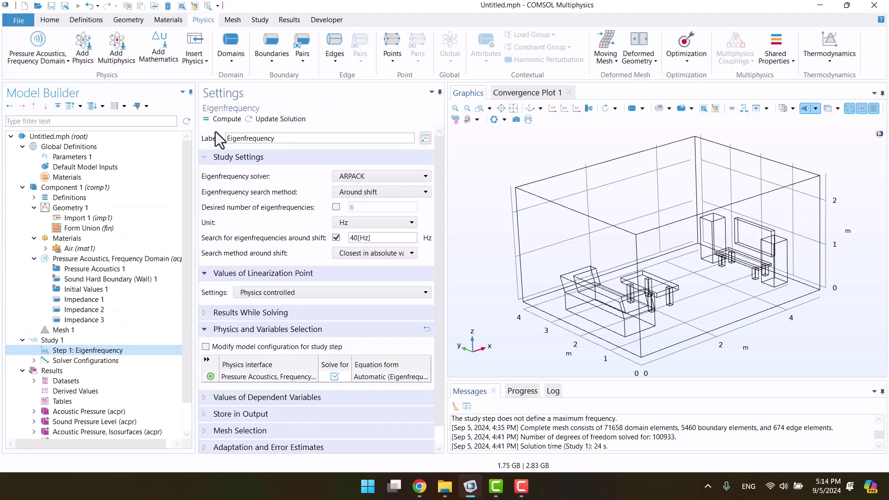
left_click(221, 119)
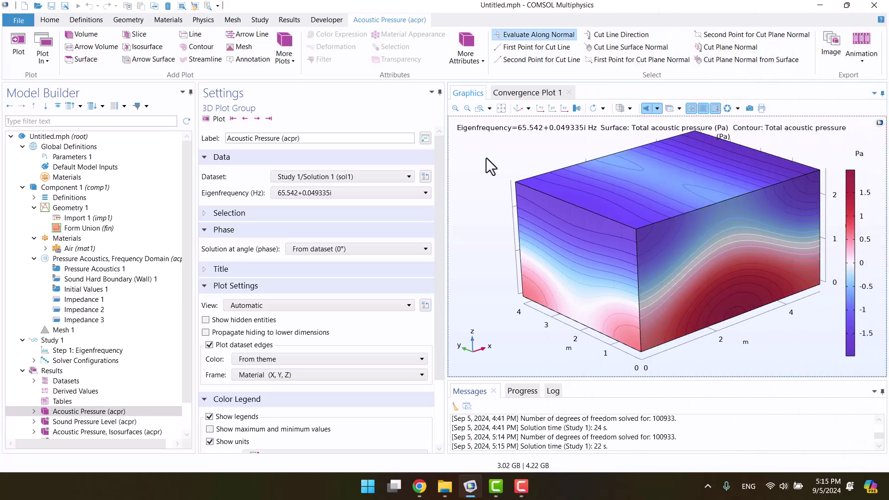
Plot the damped 65.542+0.049335i Hz acoustic pressure mode and rotate the room view
left_click(419, 193)
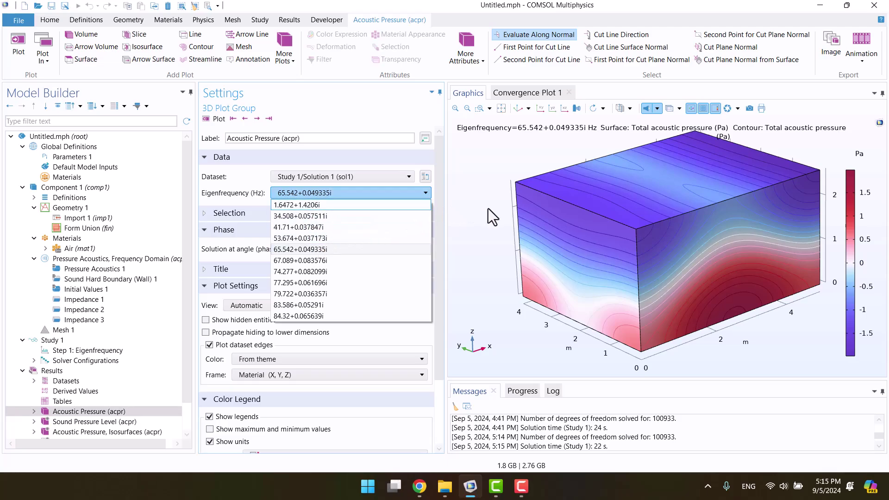
left_click(382, 249)
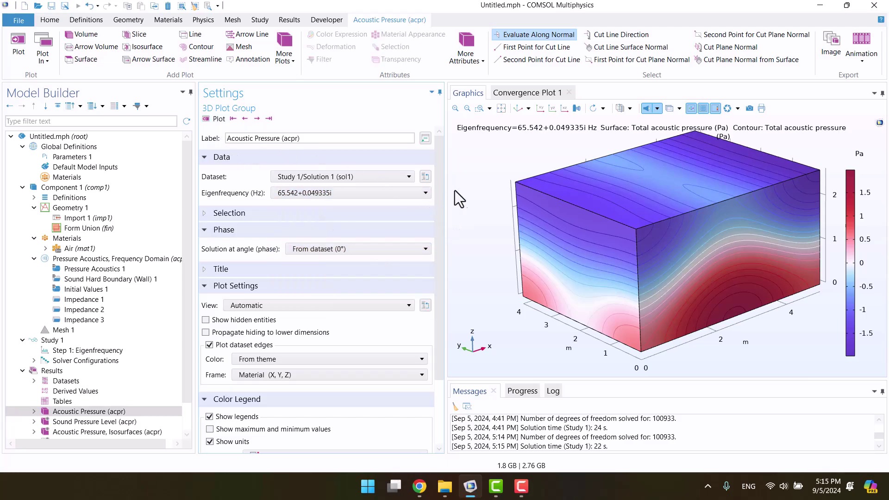
left_click_drag(456, 192, 477, 189)
scroll(168, 359, "down", 1)
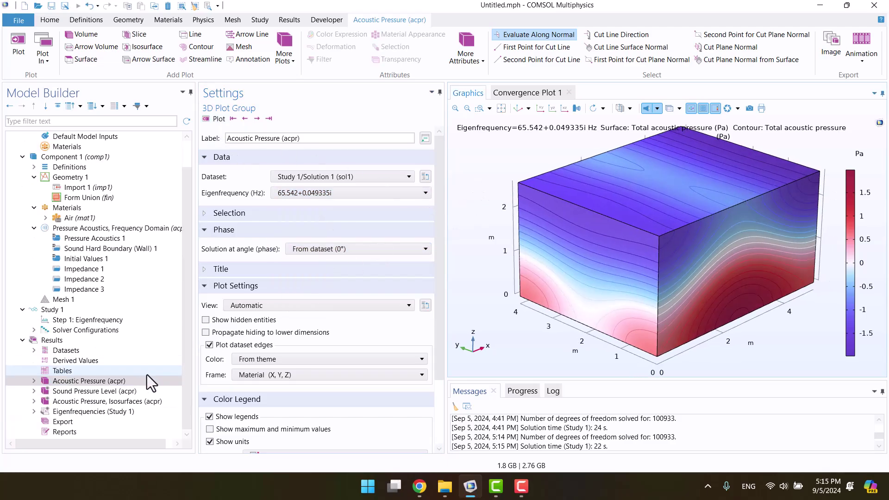
Show Study 1's Global Evaluation 1 table of angular frequency, damping ratio and quality factor per mode
left_click(81, 412)
left_click(34, 412)
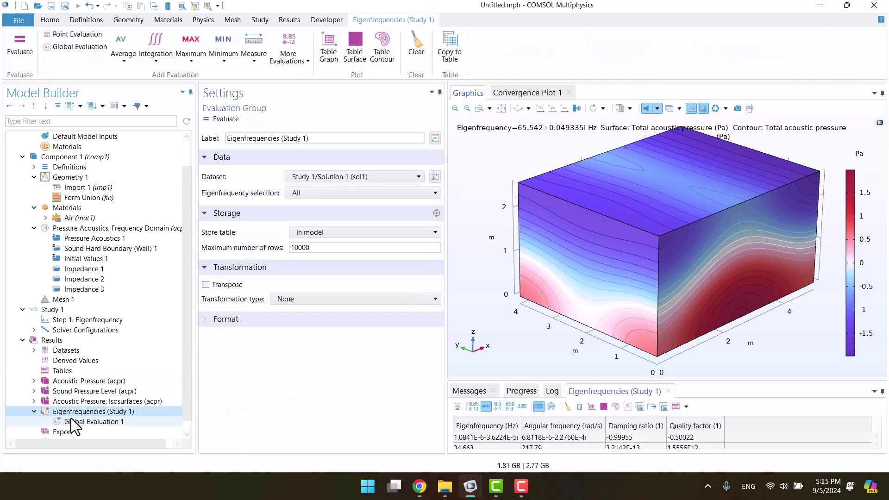
left_click(70, 421)
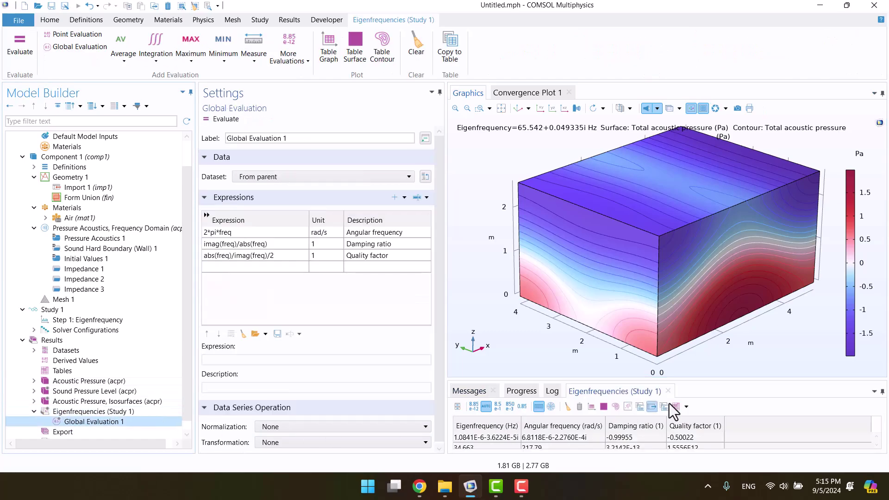
left_click_drag(681, 382, 681, 291)
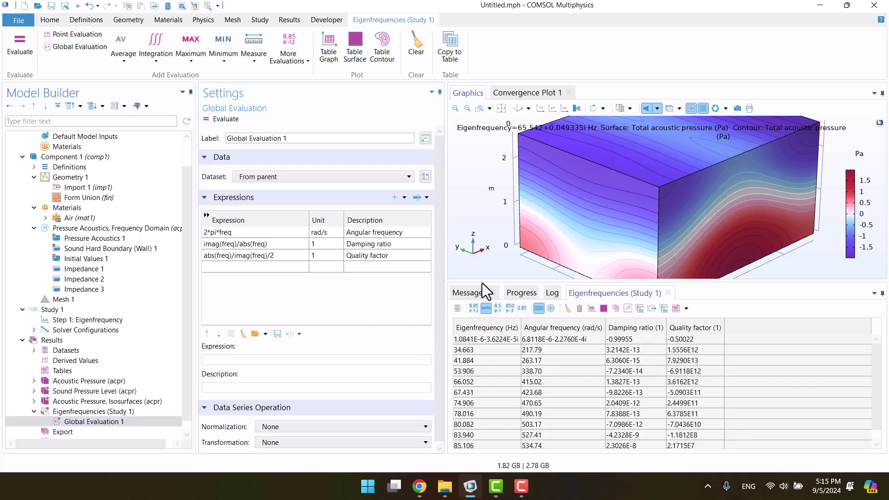
left_click_drag(482, 282, 481, 395)
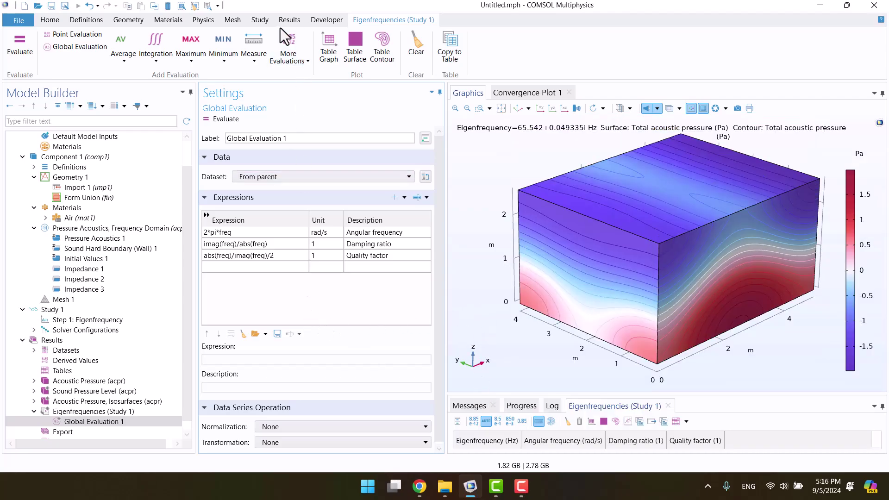
Add a new Eigenfrequency study and change its search shift from 100 to 40 Hz
left_click(253, 20)
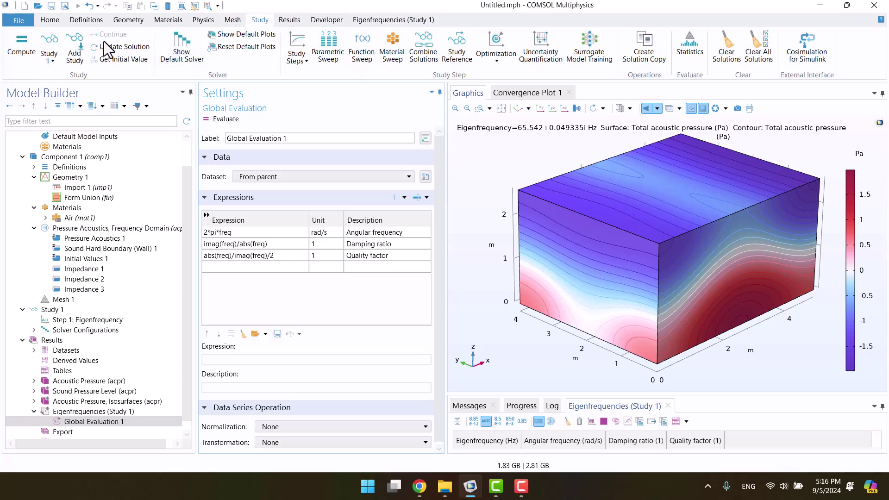
left_click(74, 47)
double_click(795, 149)
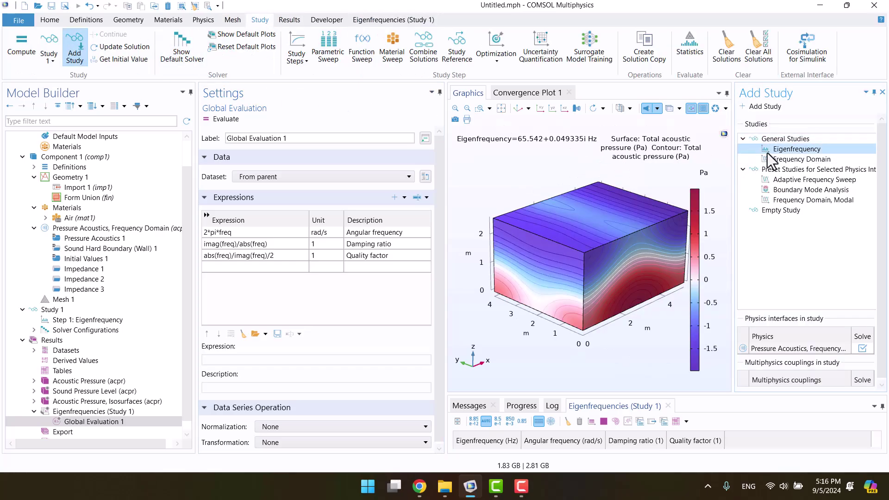
left_click(883, 93)
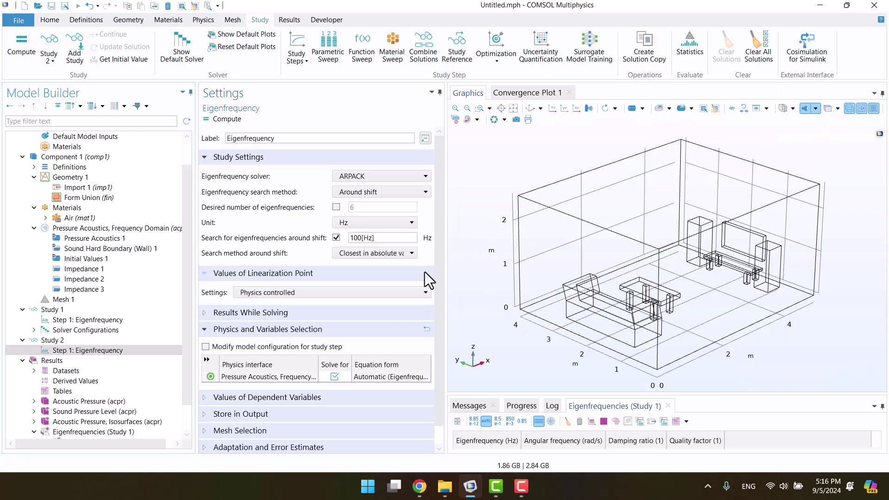
double_click(353, 237)
type("40")
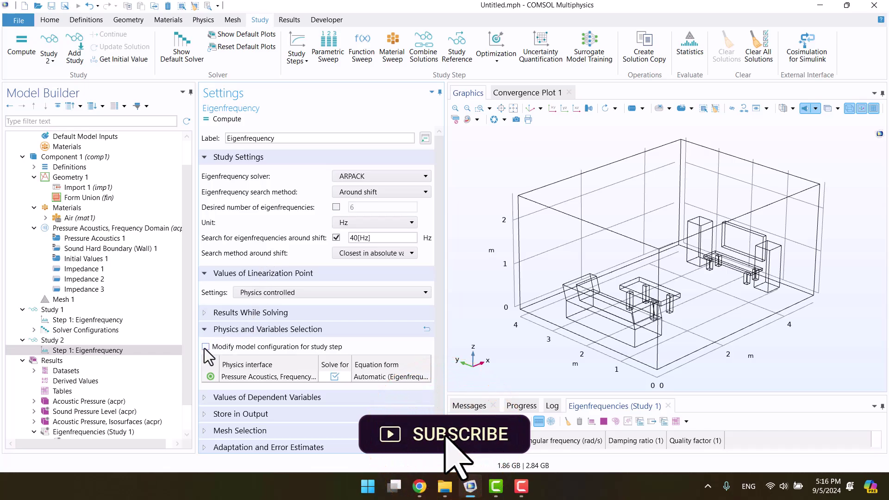
Enable Modify model configuration and disable Impedance 1, 2 and 3 for Study 2
left_click(206, 347)
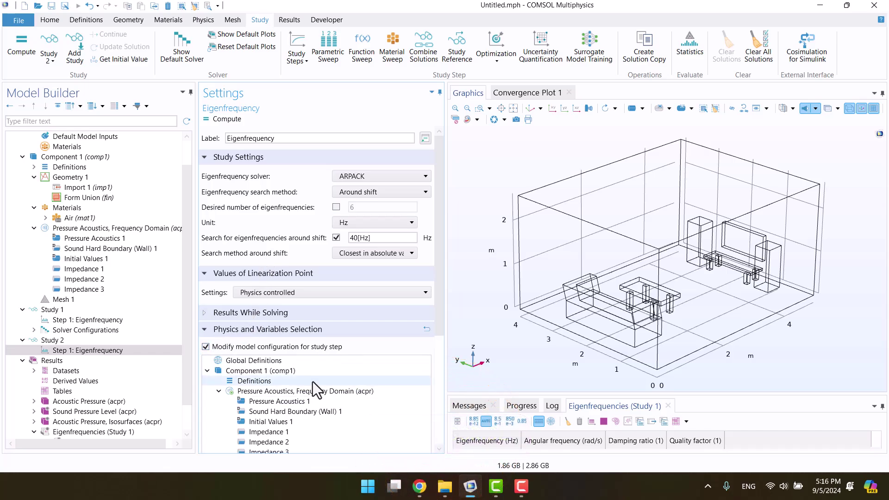
scroll(275, 382, "down", 2)
left_click_drag(278, 379, 278, 393)
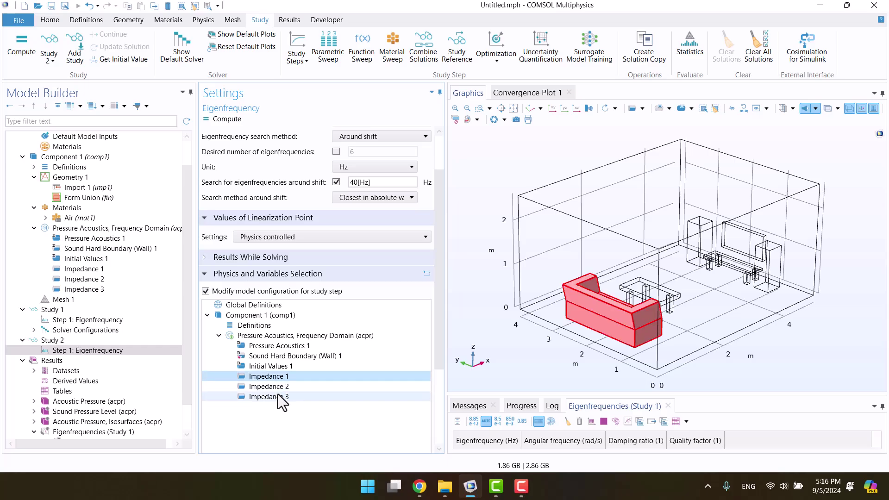
right_click(278, 393)
left_click(310, 416)
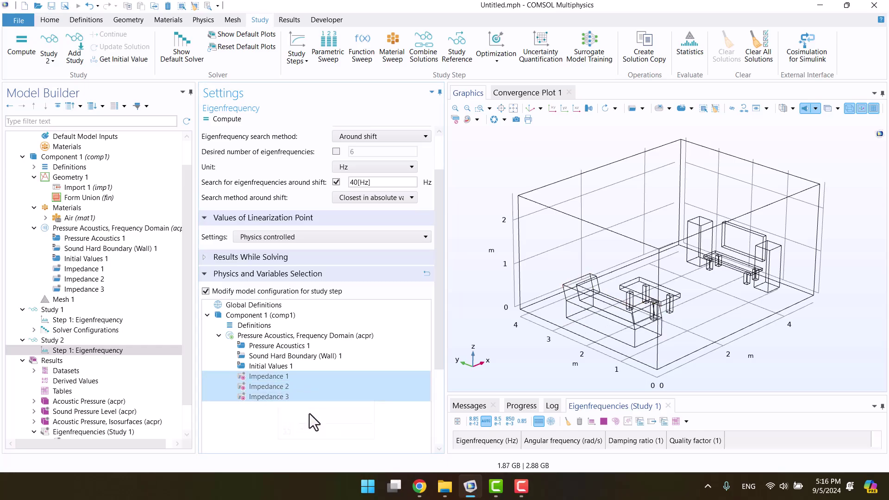
scroll(299, 332, "down", 3)
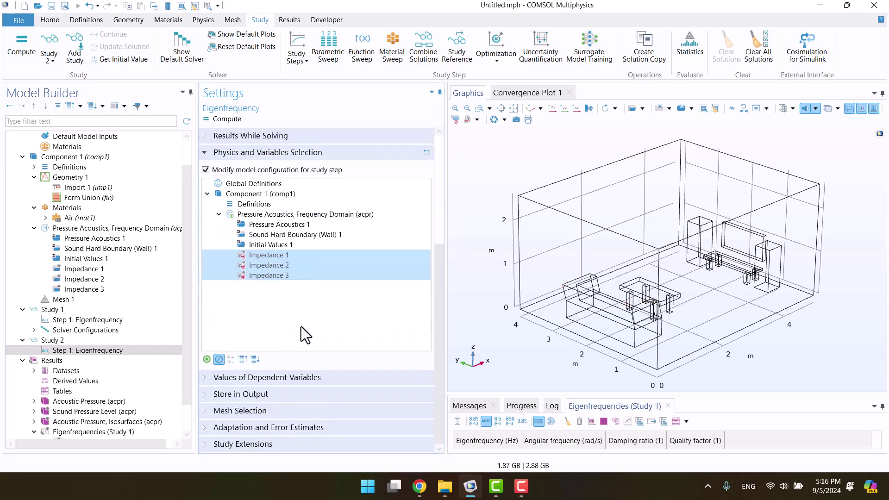
left_click(98, 320)
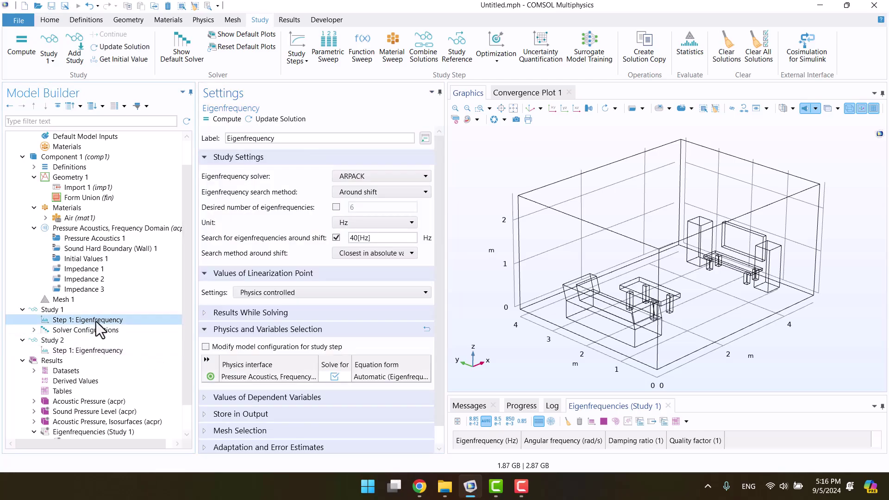
left_click(79, 351)
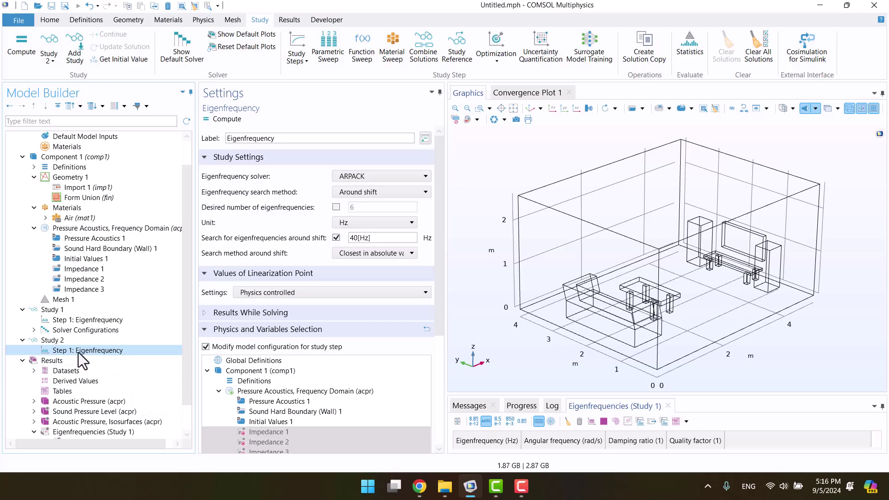
left_click(58, 341)
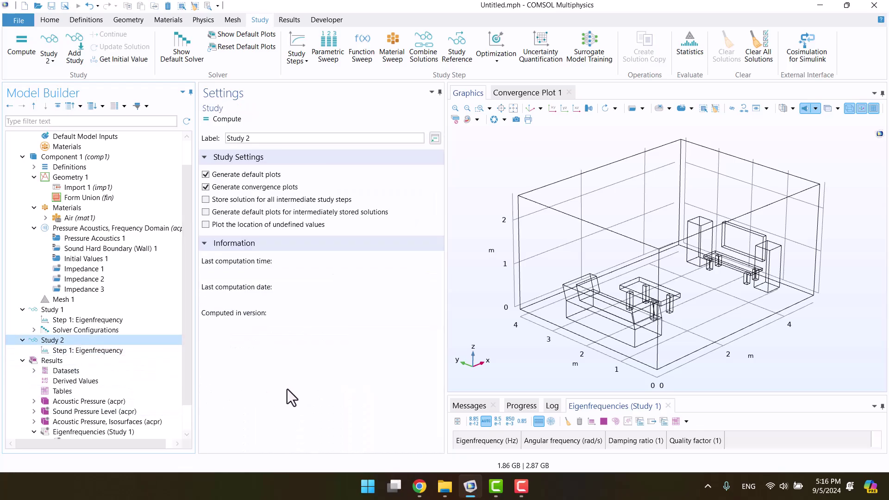
Solve Study 2 and plot its undamped pressure mode at 67.431 Hz
left_click(232, 119)
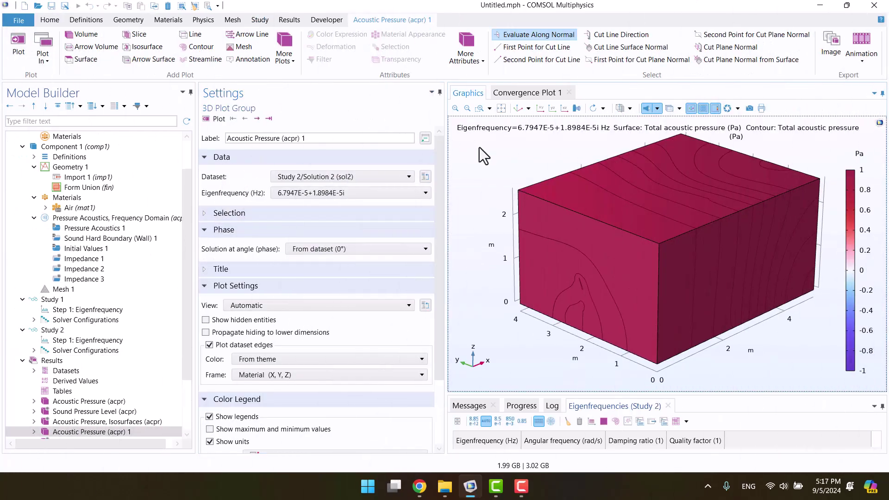
left_click(390, 193)
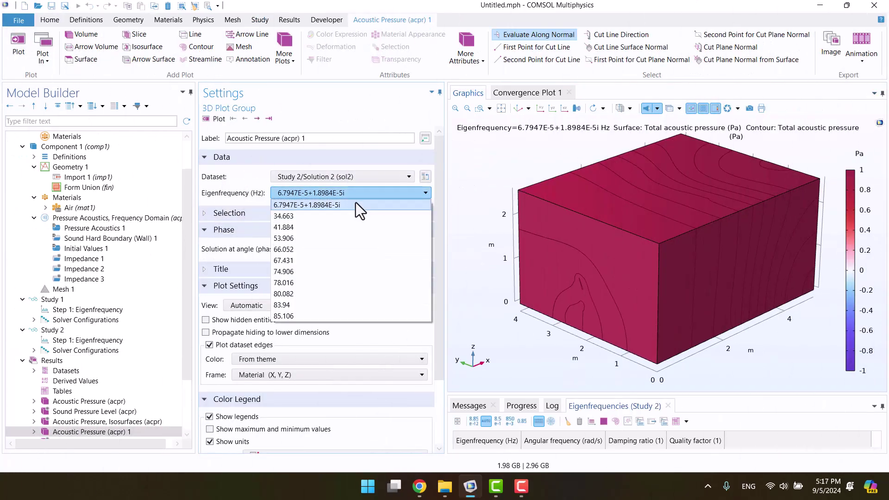
left_click(343, 263)
left_click(205, 115)
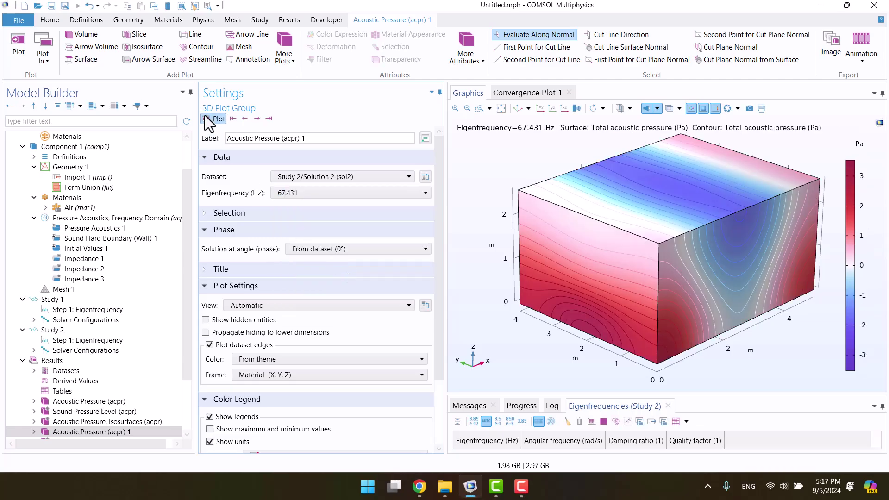
scroll(95, 362, "down", 3)
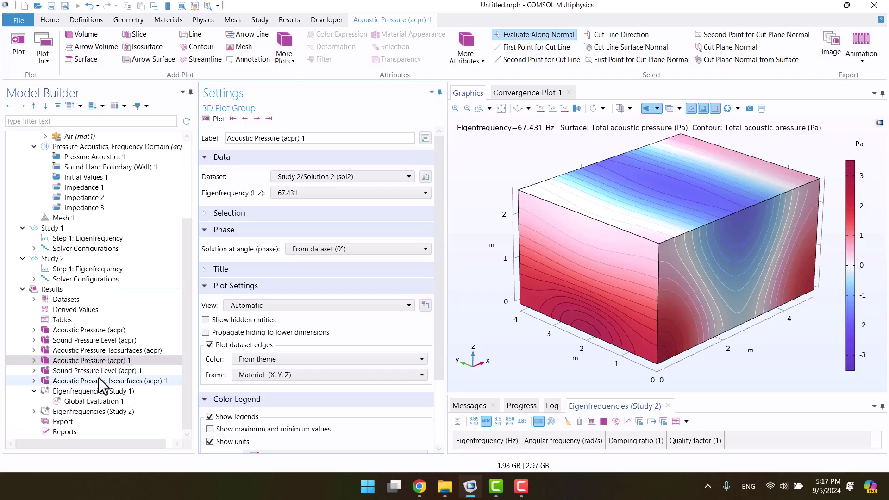
View Study 2's sound pressure level and isosurface plots, stepping to the 34.663 Hz mode
left_click(80, 372)
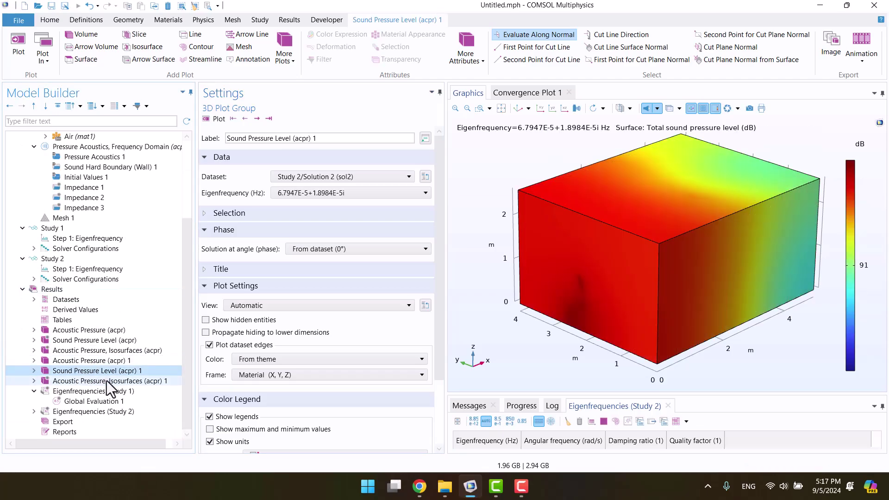
left_click(106, 382)
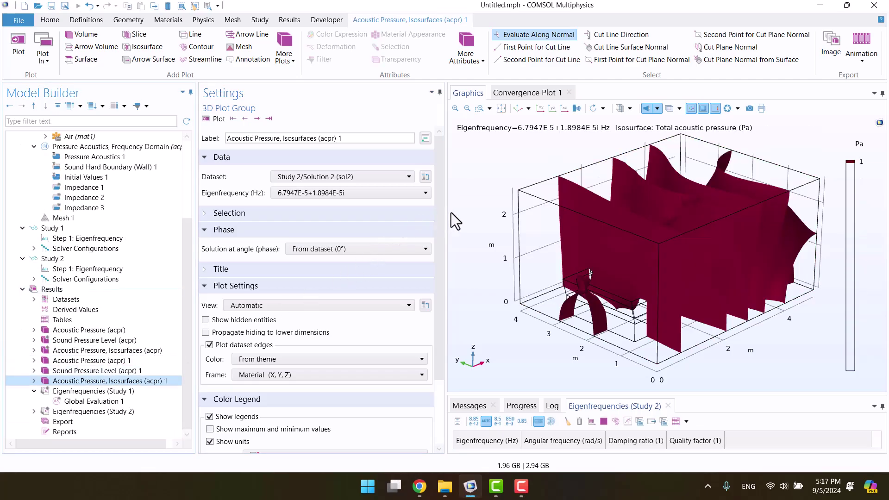
left_click(258, 118)
left_click_drag(472, 166, 472, 172)
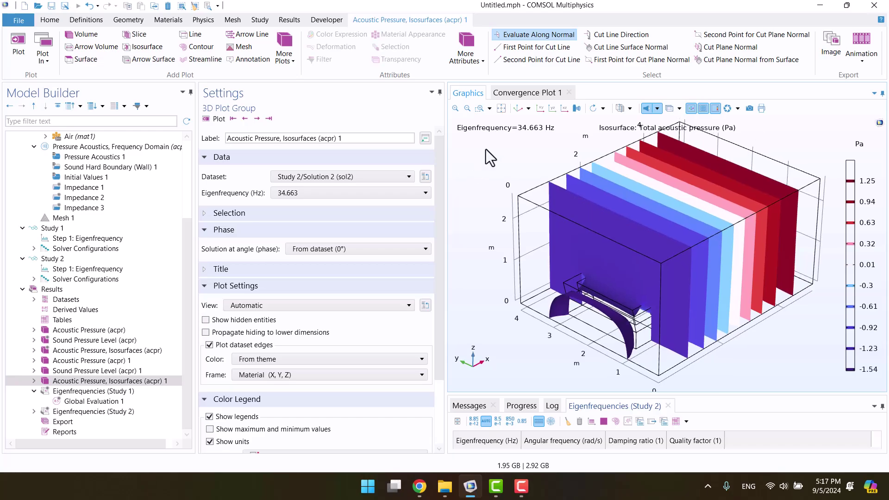